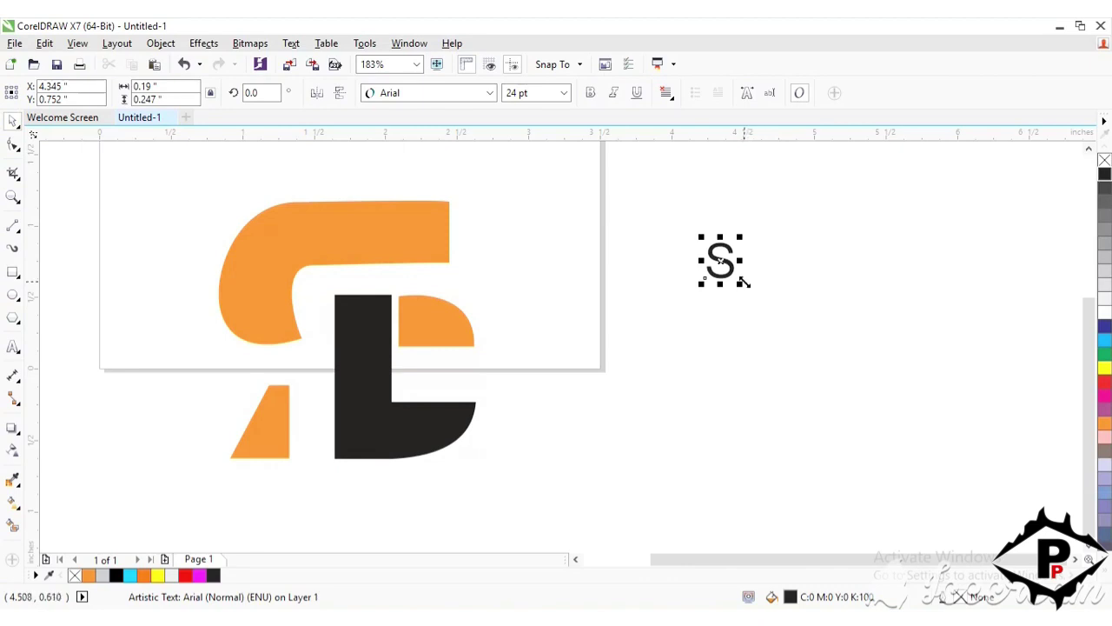
# Enlarge the letter S to about 144 pt and make it bold.
pyautogui.moveTo(741, 283); pyautogui.dragTo(900, 449)
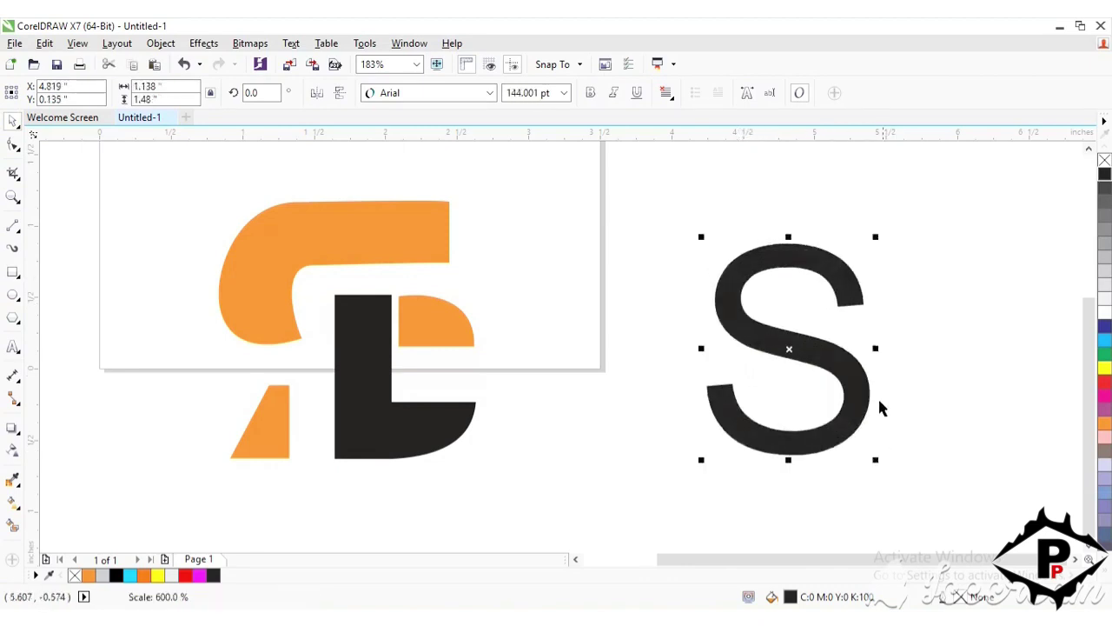
pyautogui.click(13, 346)
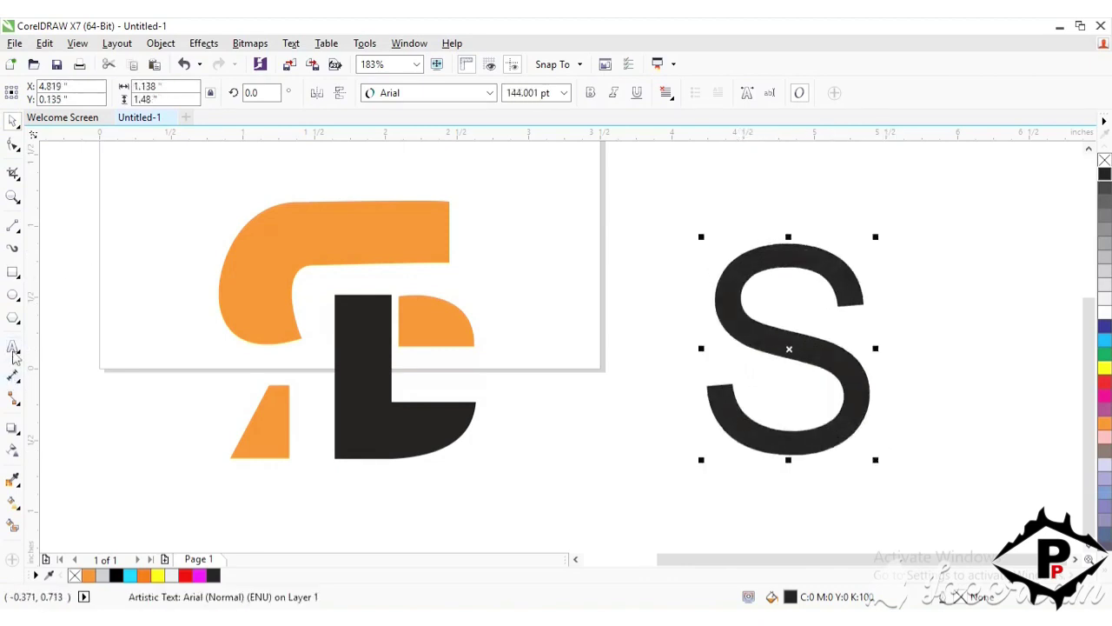
pyautogui.click(820, 337)
pyautogui.moveTo(851, 332); pyautogui.dragTo(726, 328)
pyautogui.hotkey('ctrl', 'b')
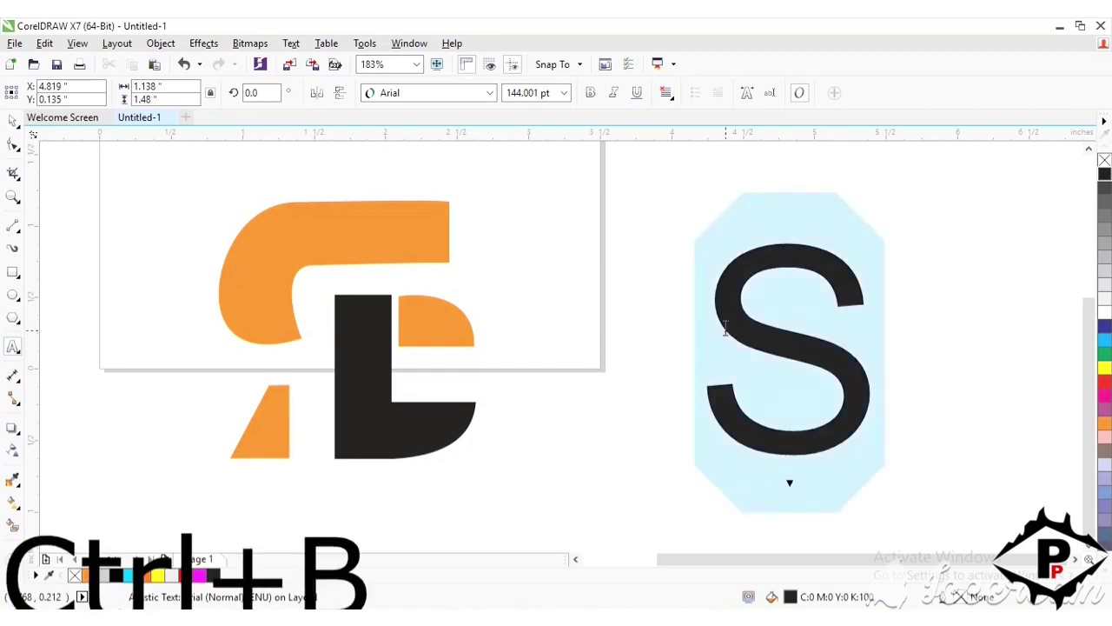
# Change the letter S to the Bauhaus 93 font and convert it to curves.
pyautogui.click(13, 122)
pyautogui.click(490, 92)
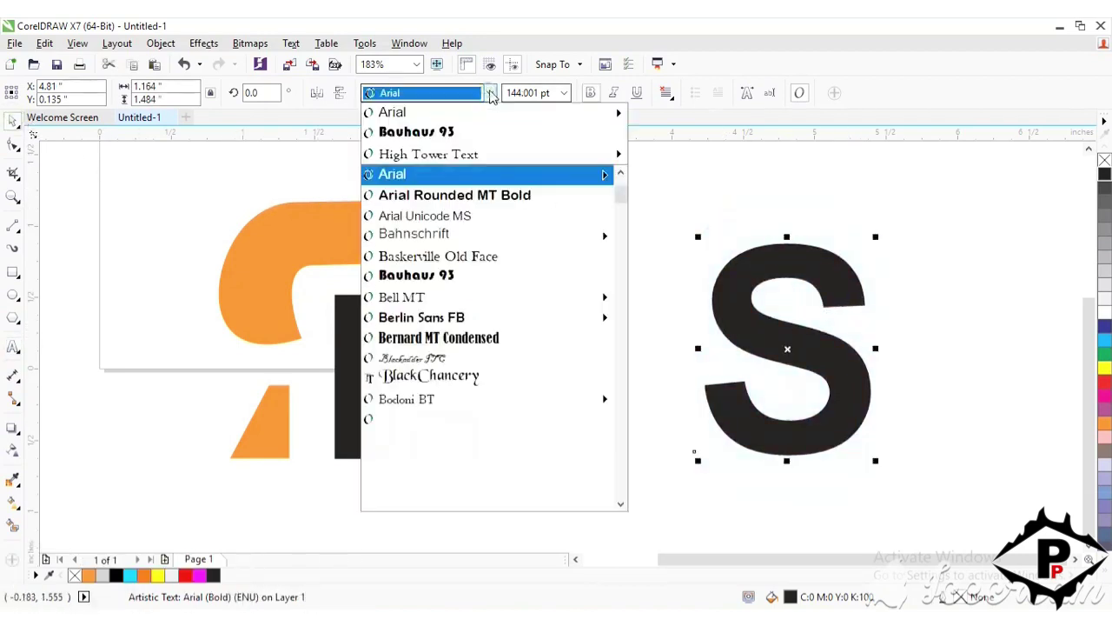
pyautogui.click(439, 136)
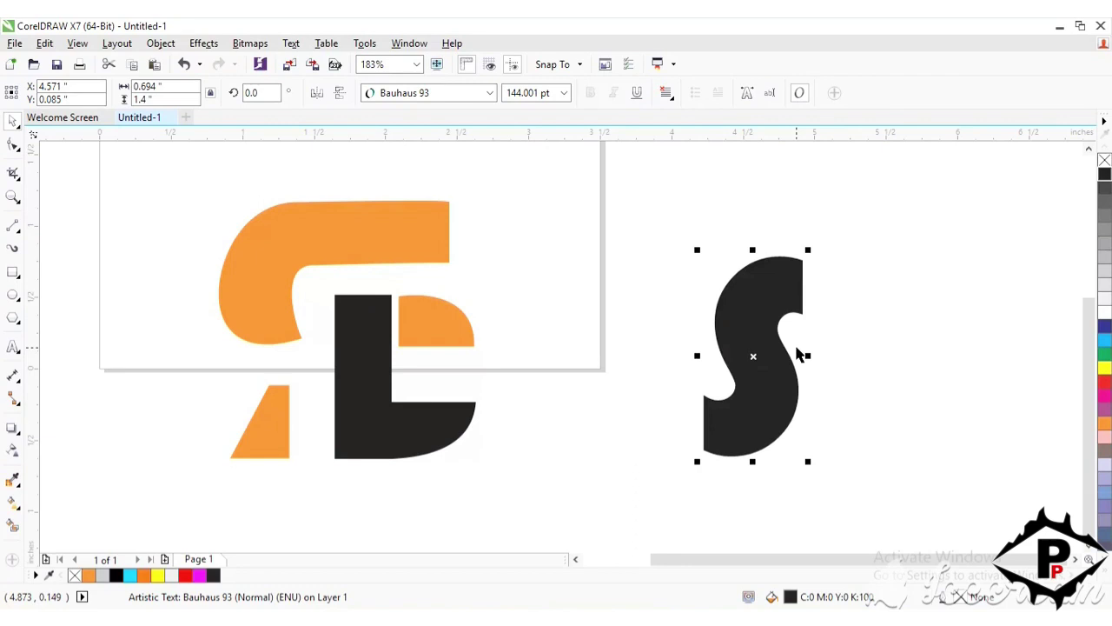
pyautogui.rightClick(766, 330)
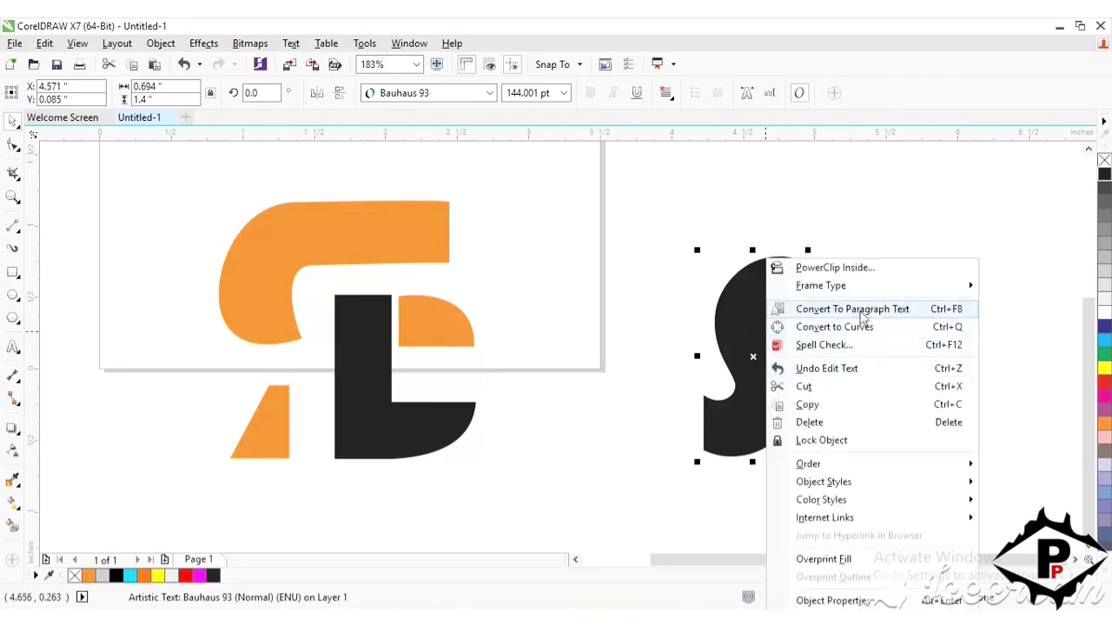
pyautogui.click(864, 337)
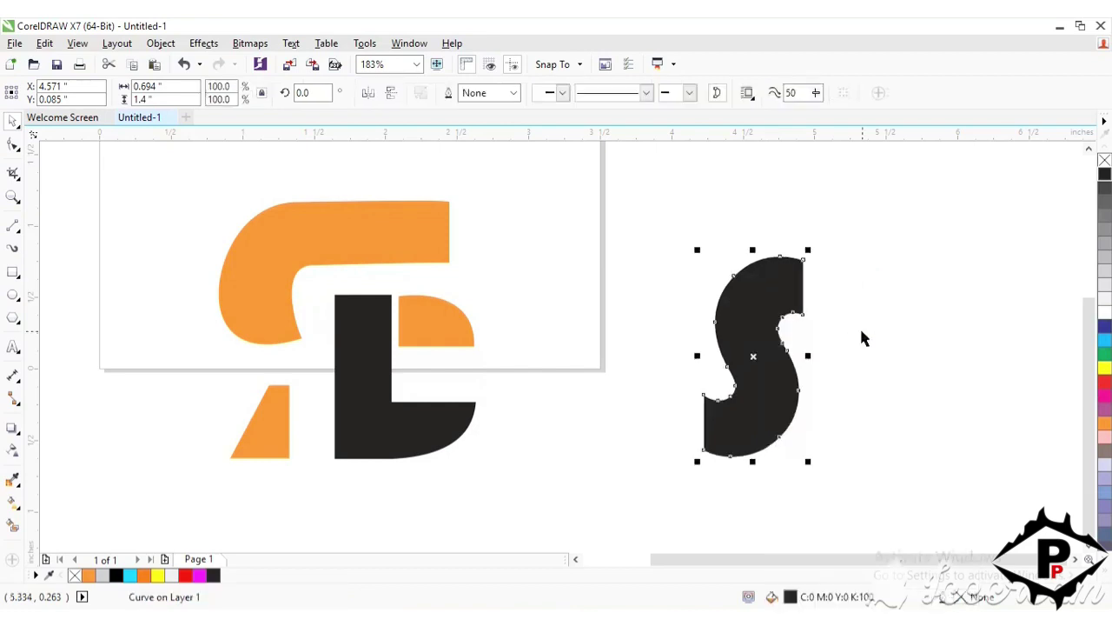
pyautogui.click(798, 211)
# Stretch the end nodes of the S's upper arm straight outward until the letter is about 1.88 inches wide.
pyautogui.click(13, 145)
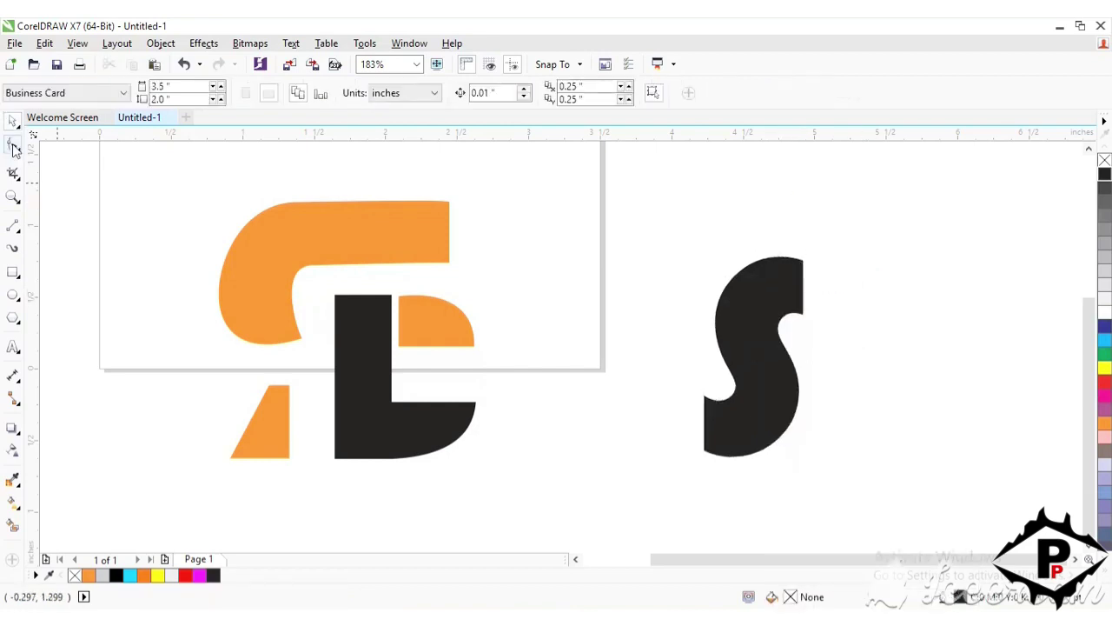
pyautogui.moveTo(782, 246); pyautogui.dragTo(971, 287)
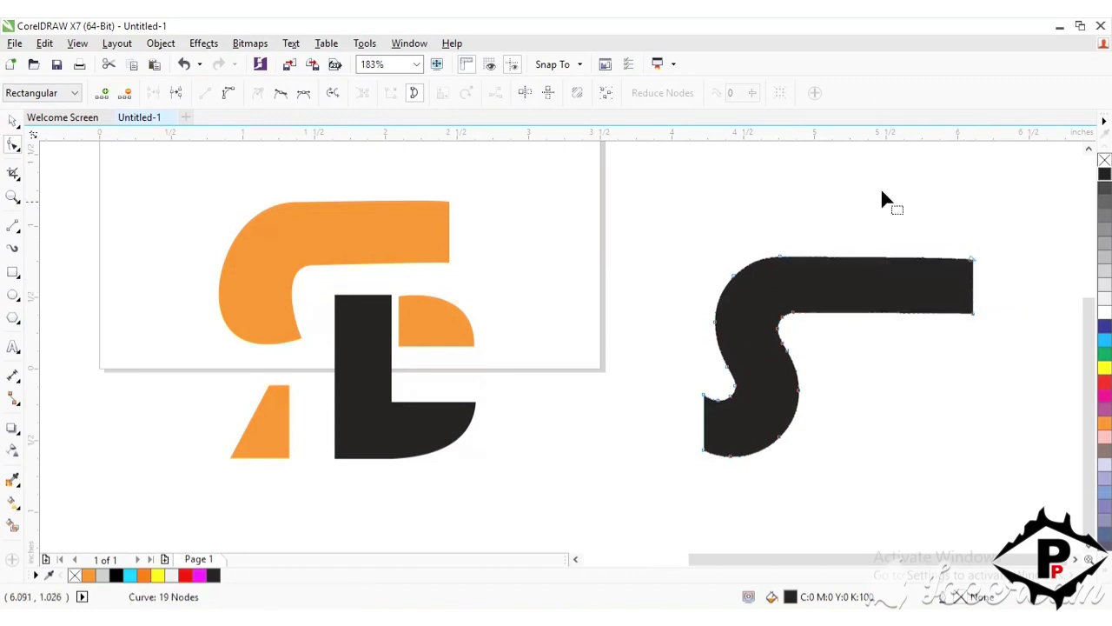
pyautogui.click(13, 122)
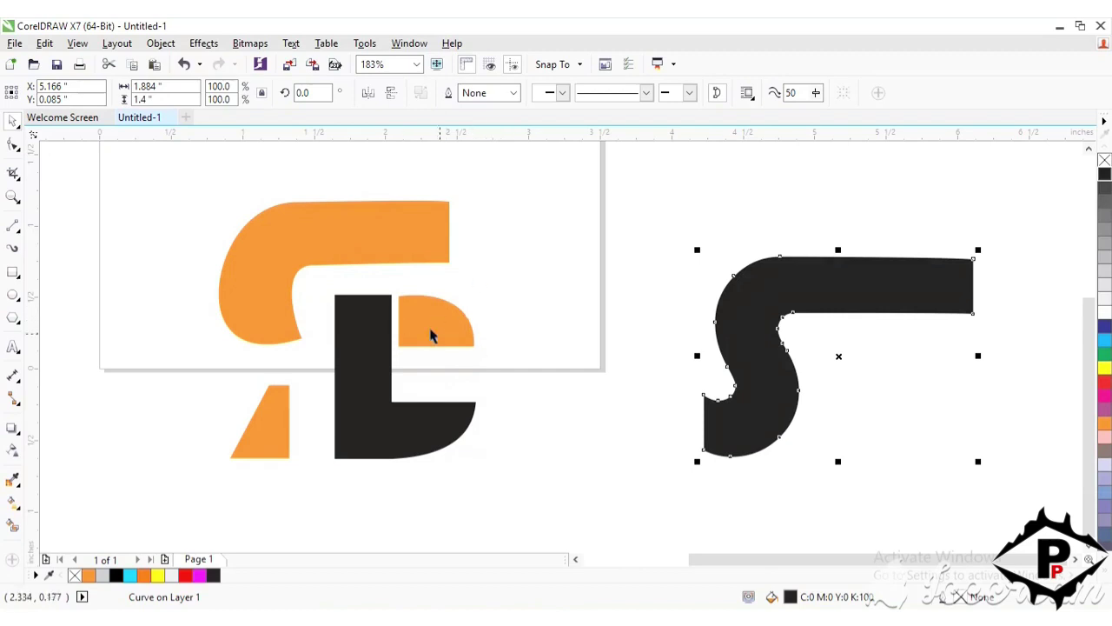
# Draw a rectangle about 0.76 by 0.64 inches beside the orange and black logo and convert it to curves.
pyautogui.click(13, 272)
pyautogui.moveTo(505, 198); pyautogui.dragTo(616, 290)
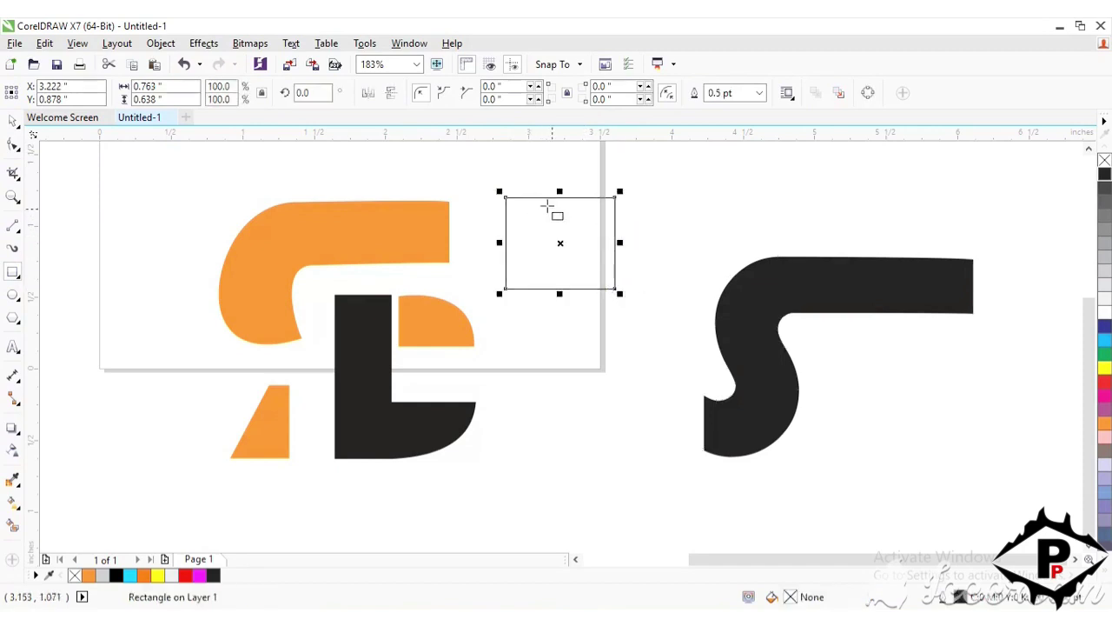
pyautogui.click(19, 127)
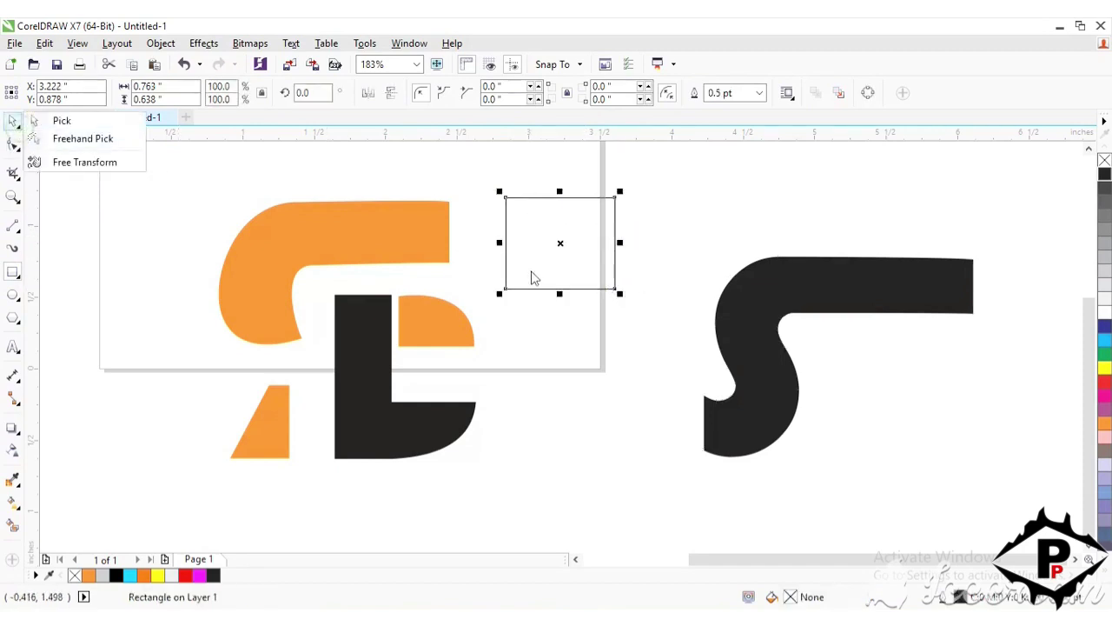
pyautogui.moveTo(554, 263); pyautogui.dragTo(560, 240)
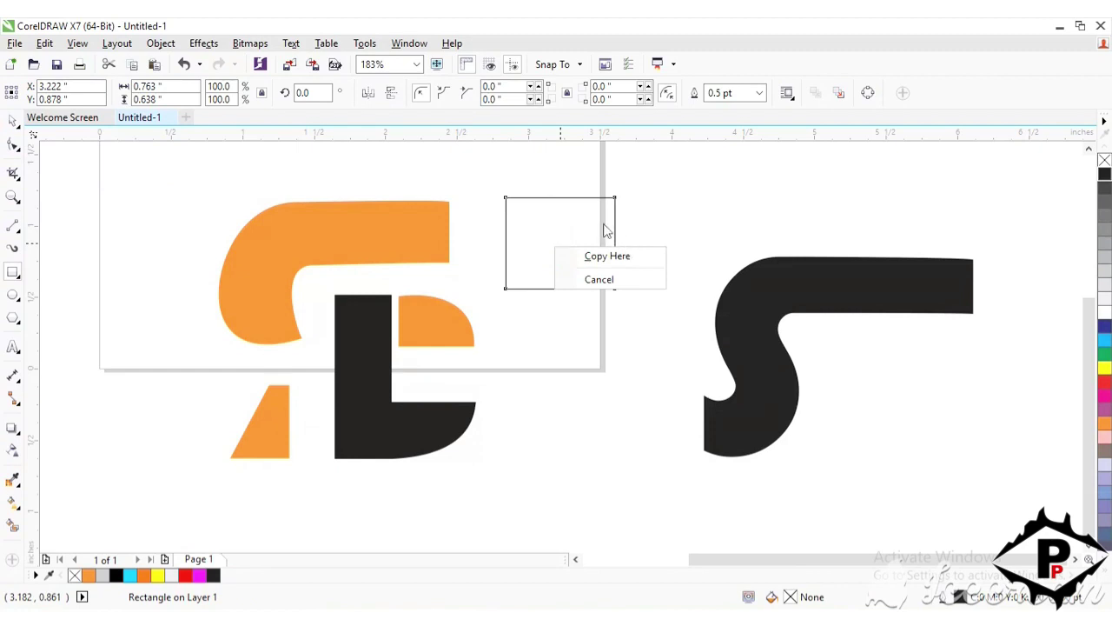
pyautogui.rightClick(599, 224)
pyautogui.click(674, 236)
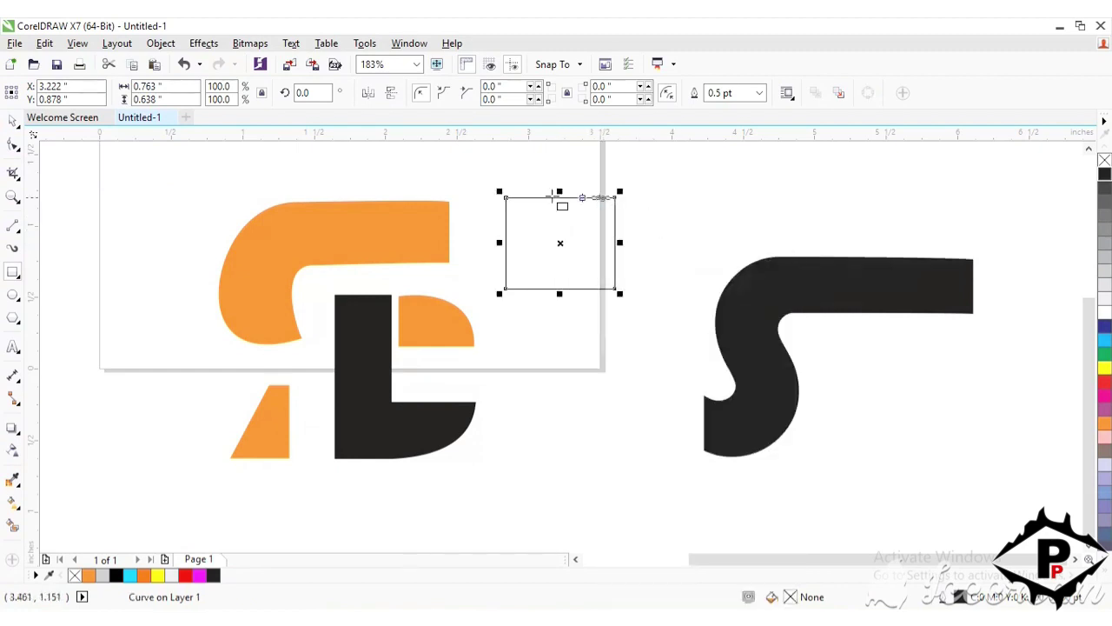
# Collapse the rectangle's upper-right node onto the lower-right corner and bend the resulting diagonal into an outward curve.
pyautogui.click(15, 148)
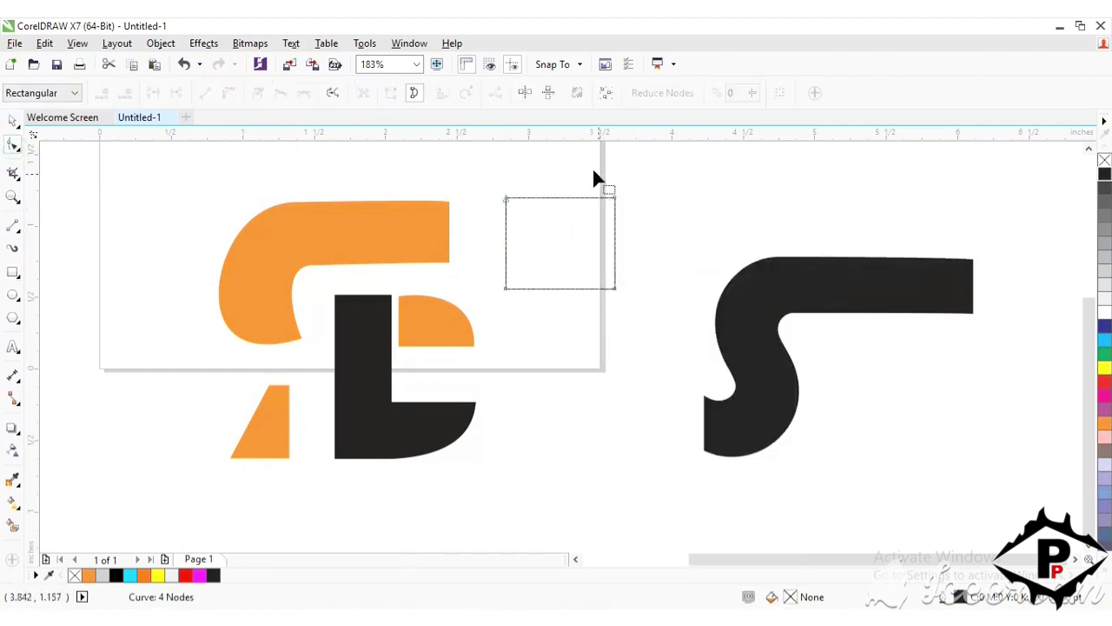
pyautogui.moveTo(595, 170); pyautogui.dragTo(616, 289)
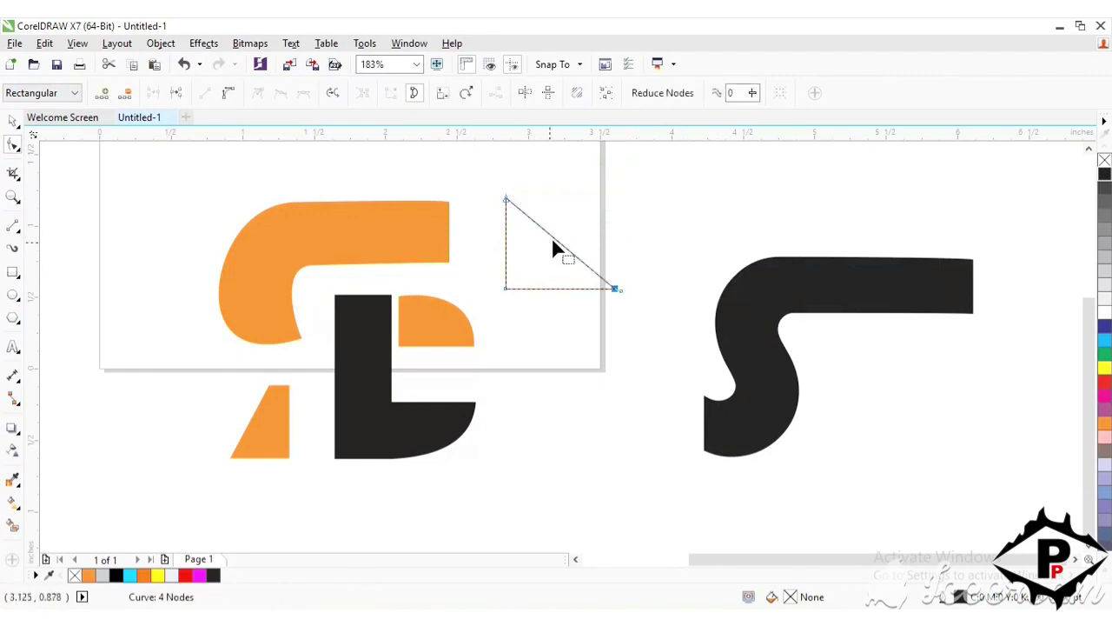
pyautogui.click(555, 239)
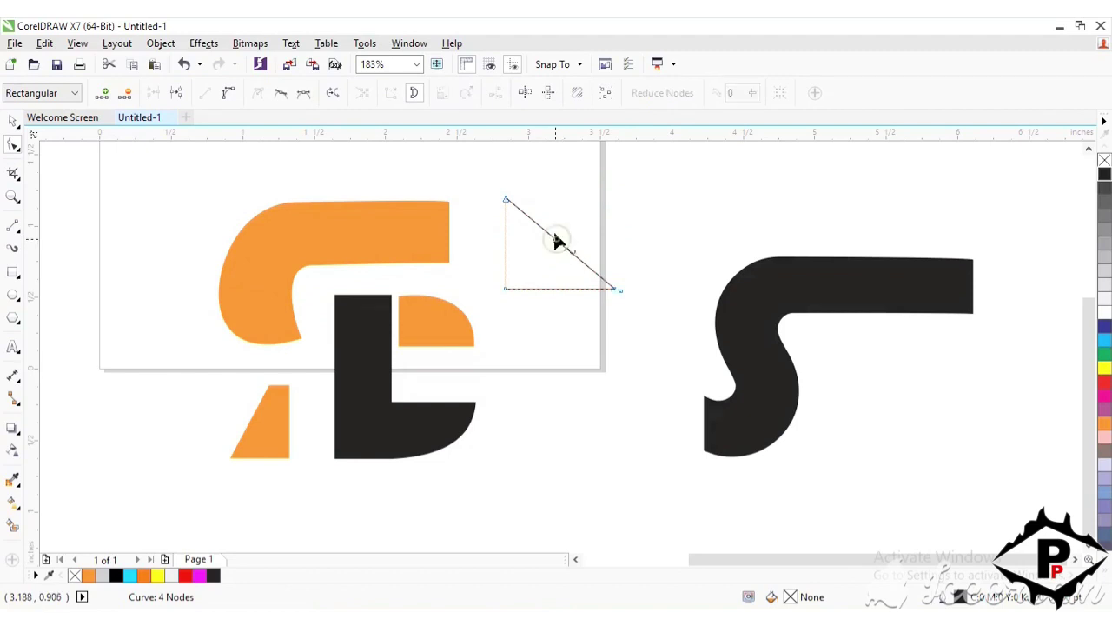
pyautogui.click(228, 93)
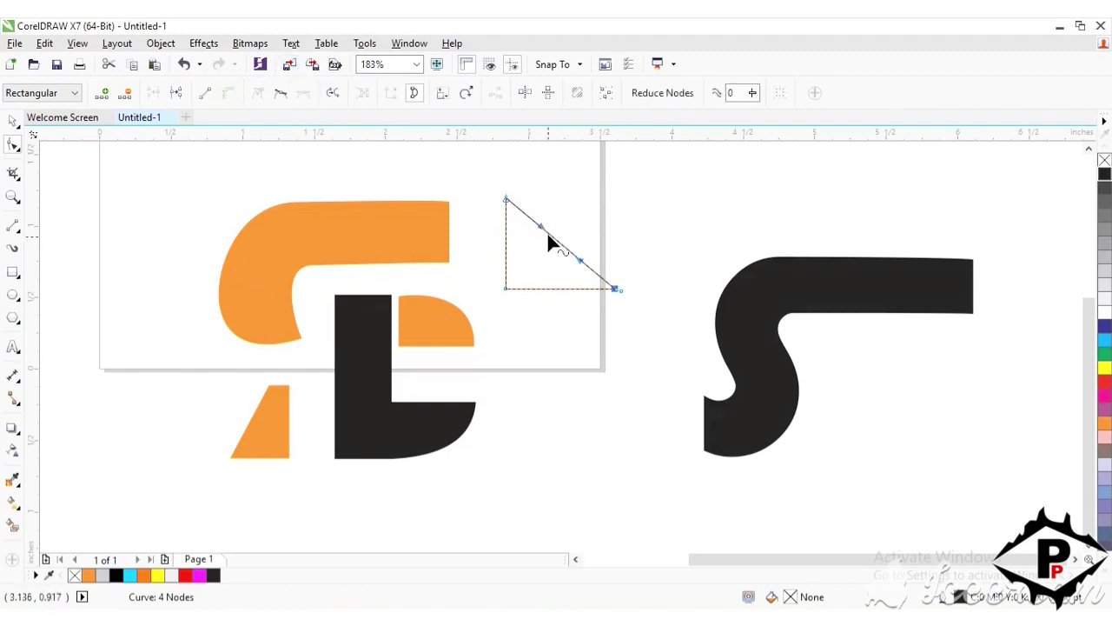
pyautogui.moveTo(546, 231); pyautogui.dragTo(586, 208)
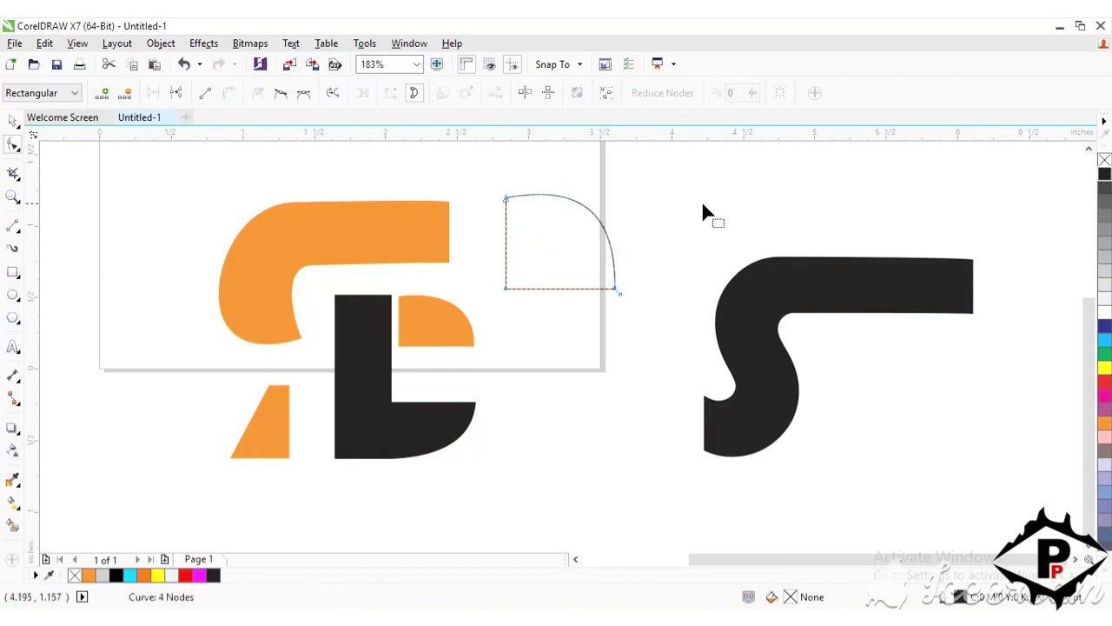
# Scale the rounded outline down proportionally to 85.8%.
pyautogui.click(13, 122)
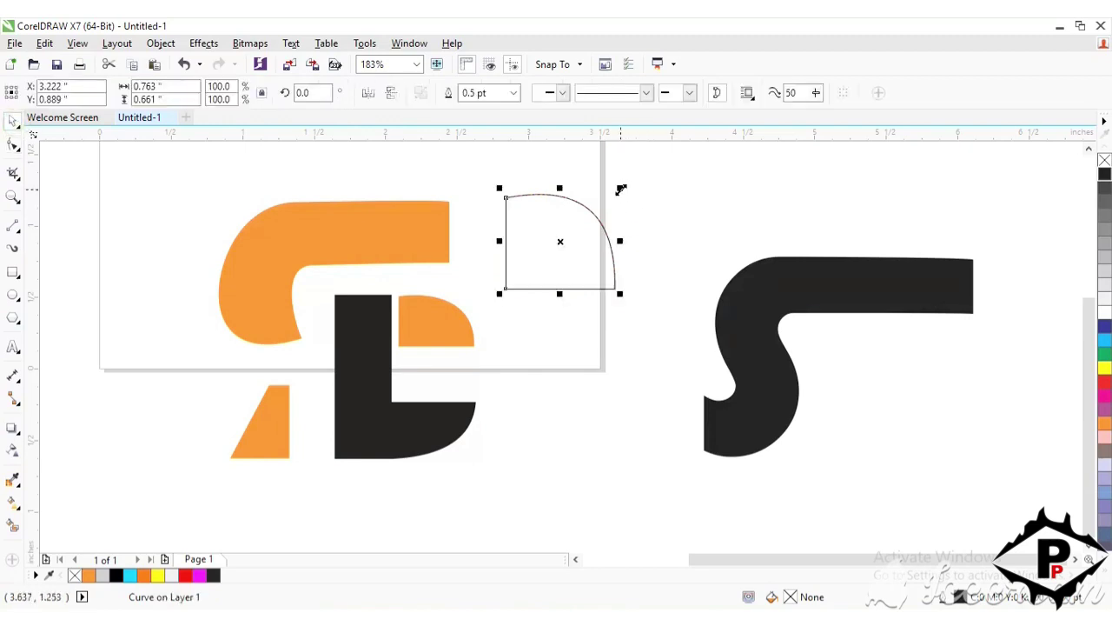
pyautogui.moveTo(620, 189); pyautogui.dragTo(605, 203)
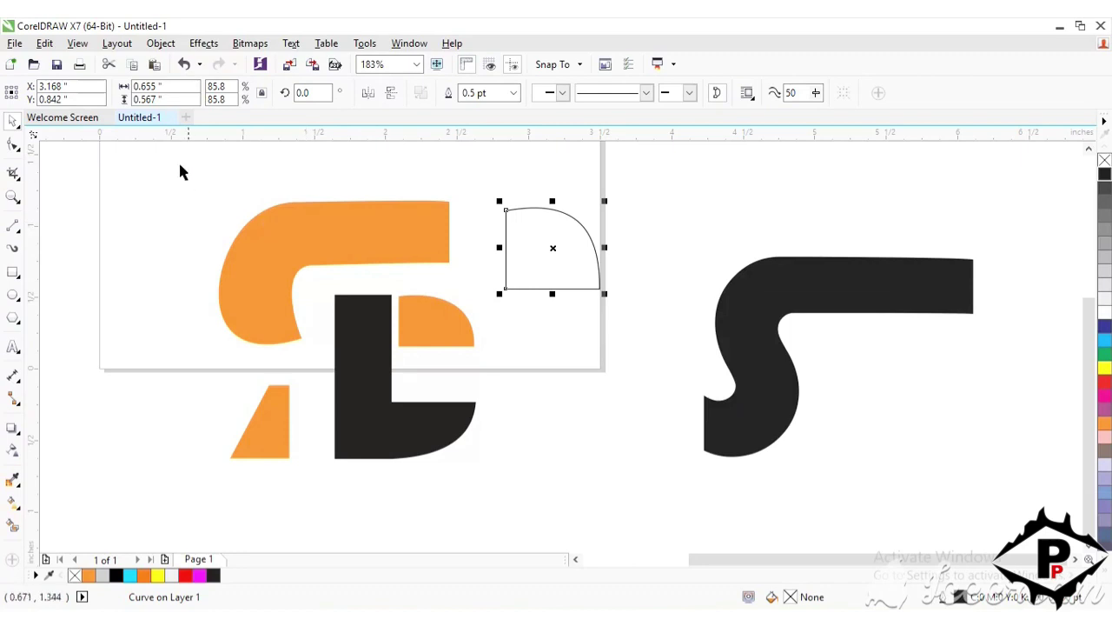
# Group and delete the orange and black logo, and move the rounded outline to about X 2.245, Y 0.945 inches.
pyautogui.moveTo(151, 161); pyautogui.dragTo(496, 523)
pyautogui.hotkey('ctrl', 'g')
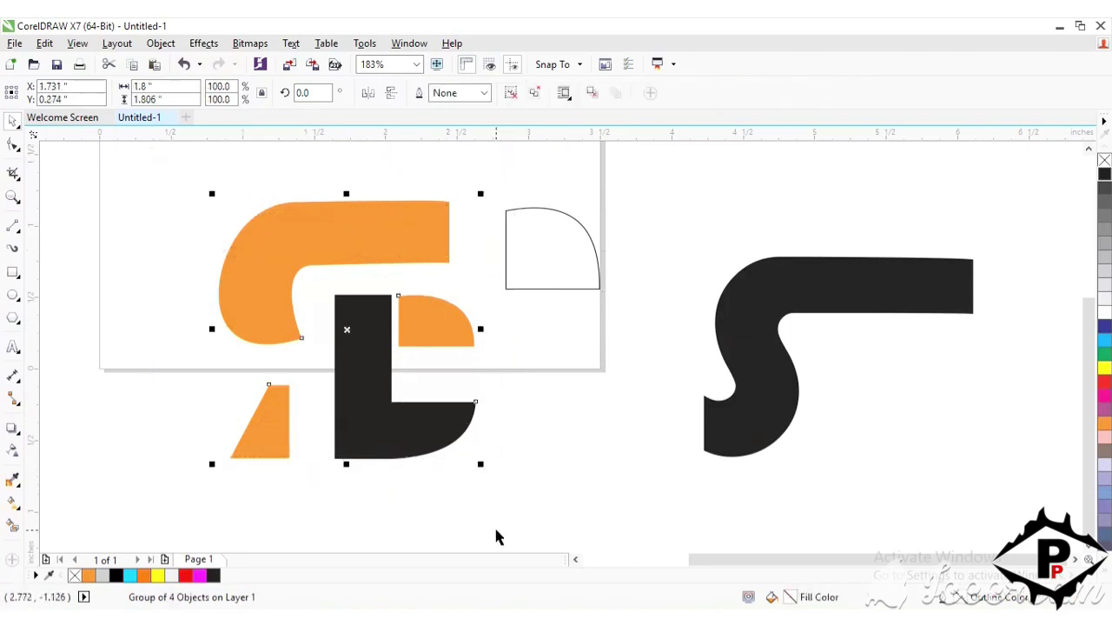
pyautogui.press('Delete')
pyautogui.click(520, 271)
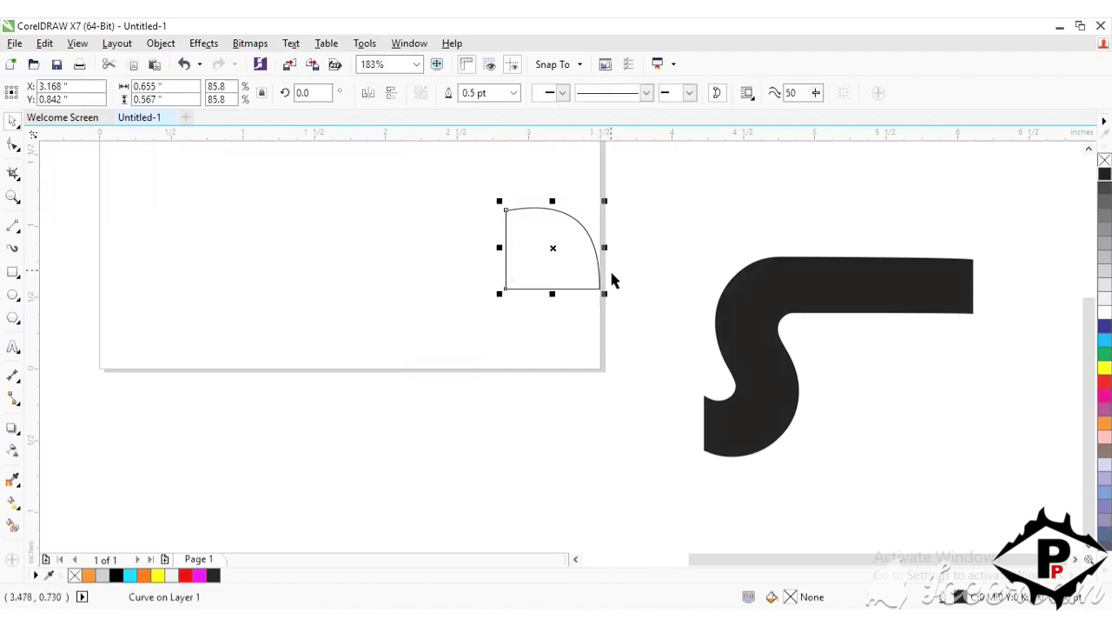
pyautogui.moveTo(552, 243); pyautogui.dragTo(434, 236)
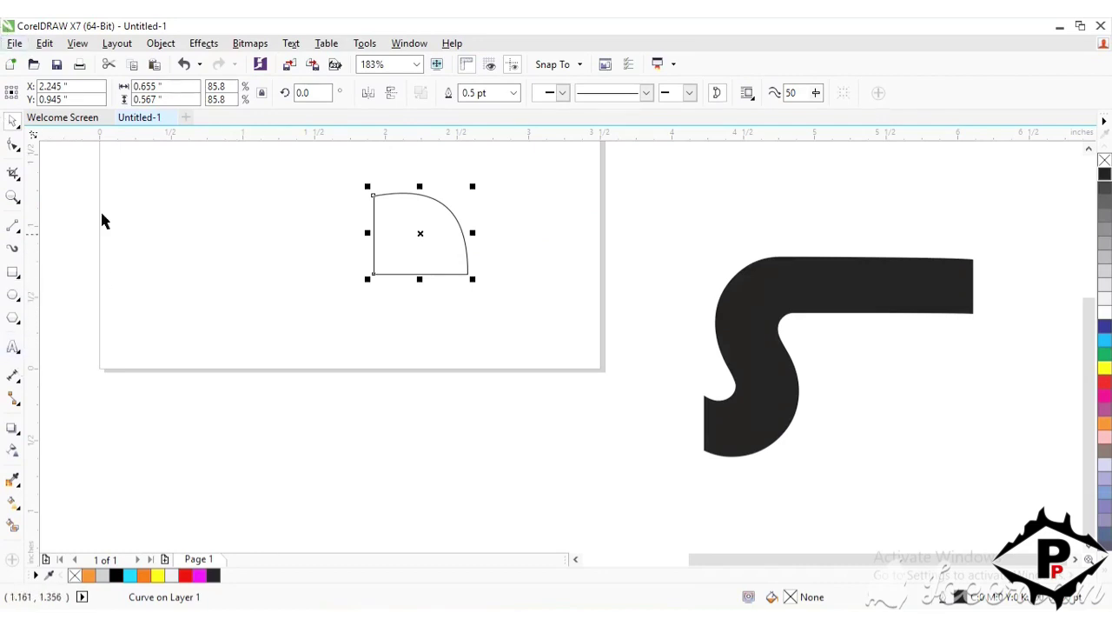
# Draw a tall rectangle about 0.4 by 1.69 inches and create a copy rotated to 270° about its center.
pyautogui.click(13, 271)
pyautogui.moveTo(134, 238); pyautogui.dragTo(191, 479)
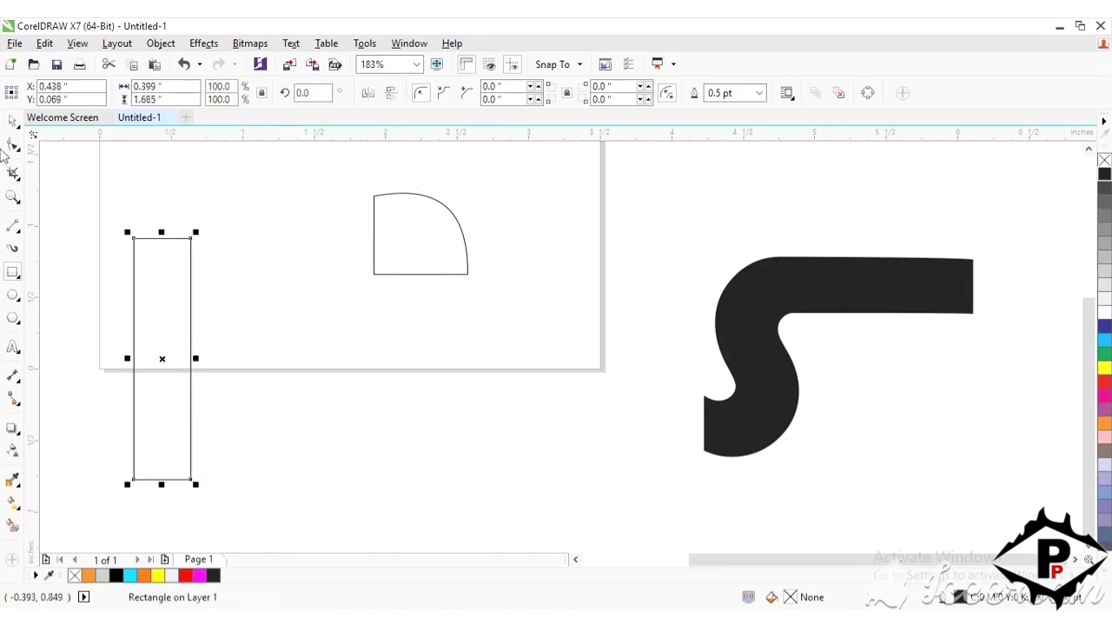
pyautogui.click(161, 358)
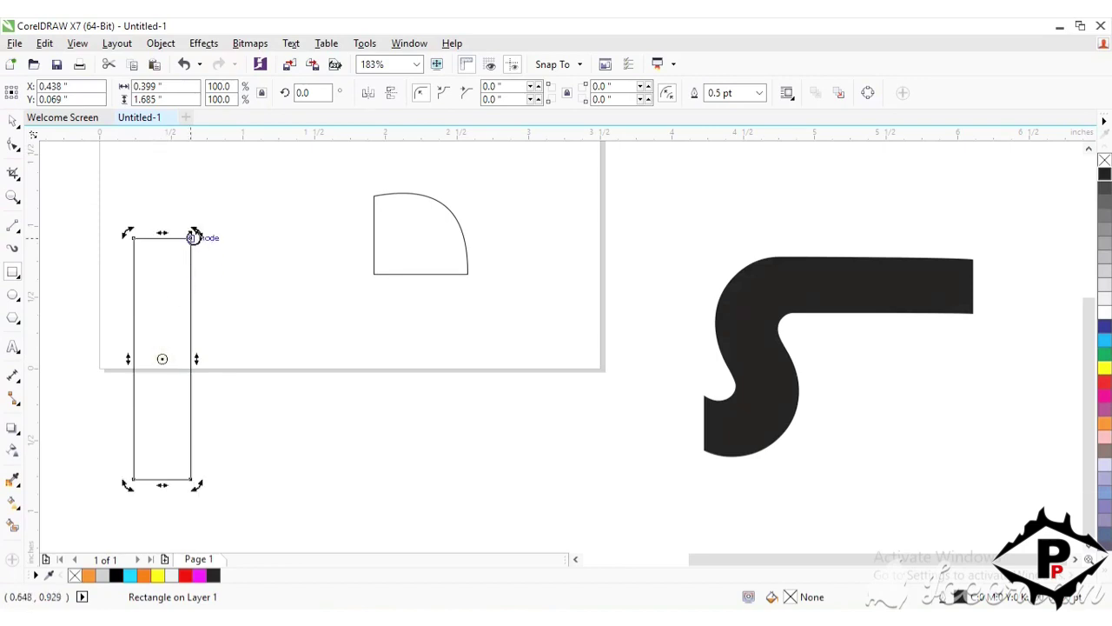
pyautogui.moveTo(202, 237); pyautogui.dragTo(323, 414)
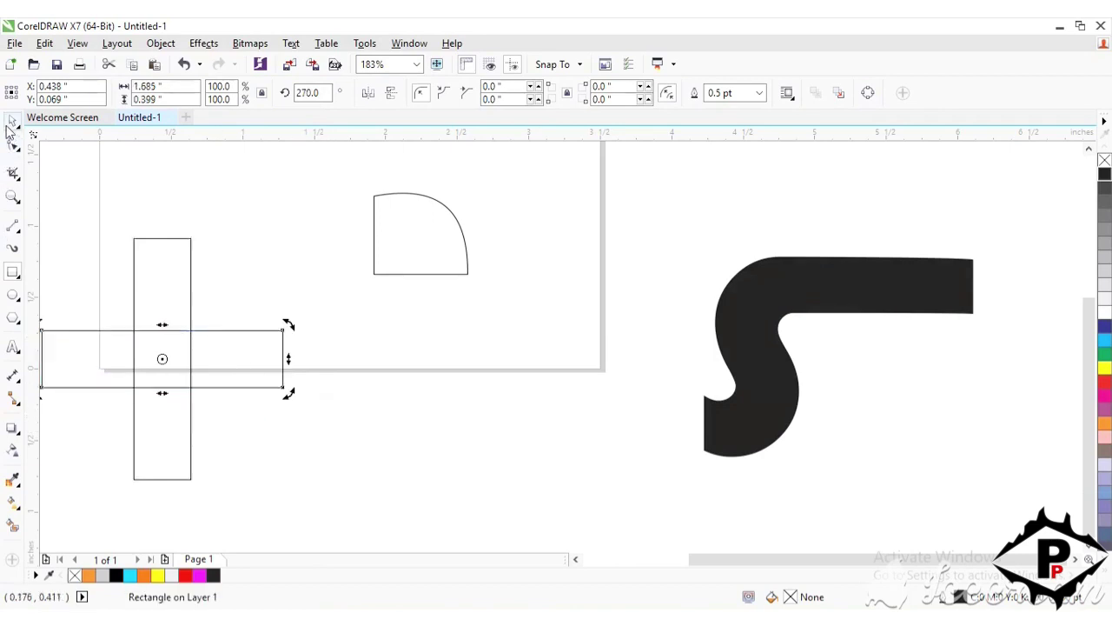
# Nudge the horizontal rectangle down along the vertical one to a Y position of -0.101 inches.
pyautogui.click(193, 385)
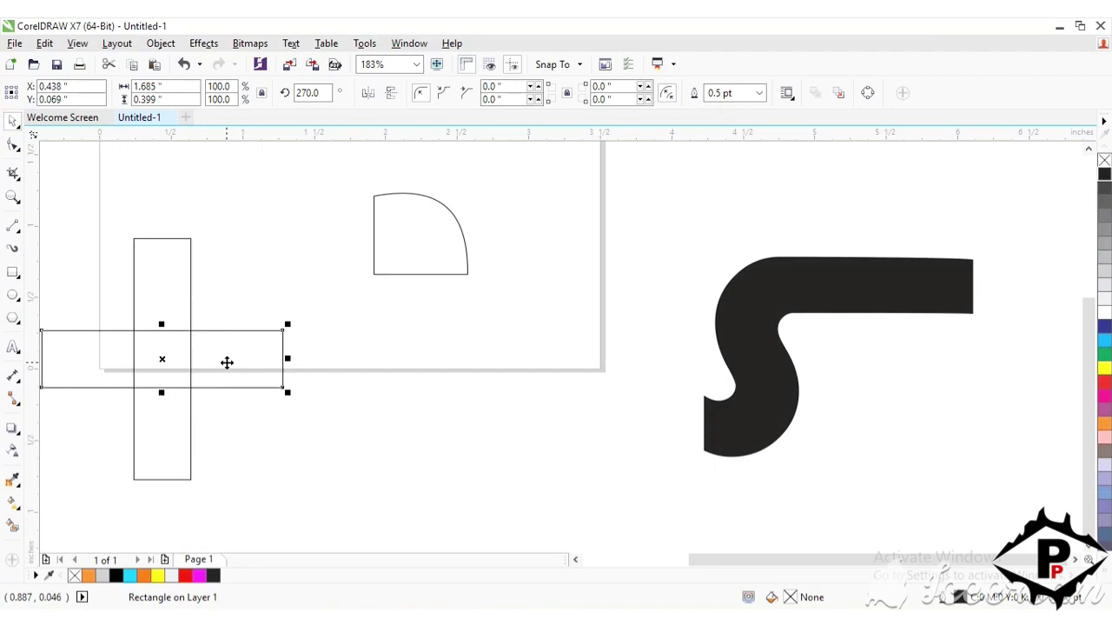
pyautogui.press('Down')
pyautogui.press('Down')
pyautogui.press('Down')
pyautogui.press('Down')
pyautogui.press('Down')
pyautogui.press('Down')
pyautogui.press('Down')
pyautogui.press('Down')
pyautogui.press('Down')
pyautogui.press('Down')
pyautogui.press('Down')
pyautogui.press('Down')
pyautogui.press('Down')
pyautogui.press('Down')
pyautogui.press('Down')
pyautogui.press('Down')
pyautogui.press('Down')
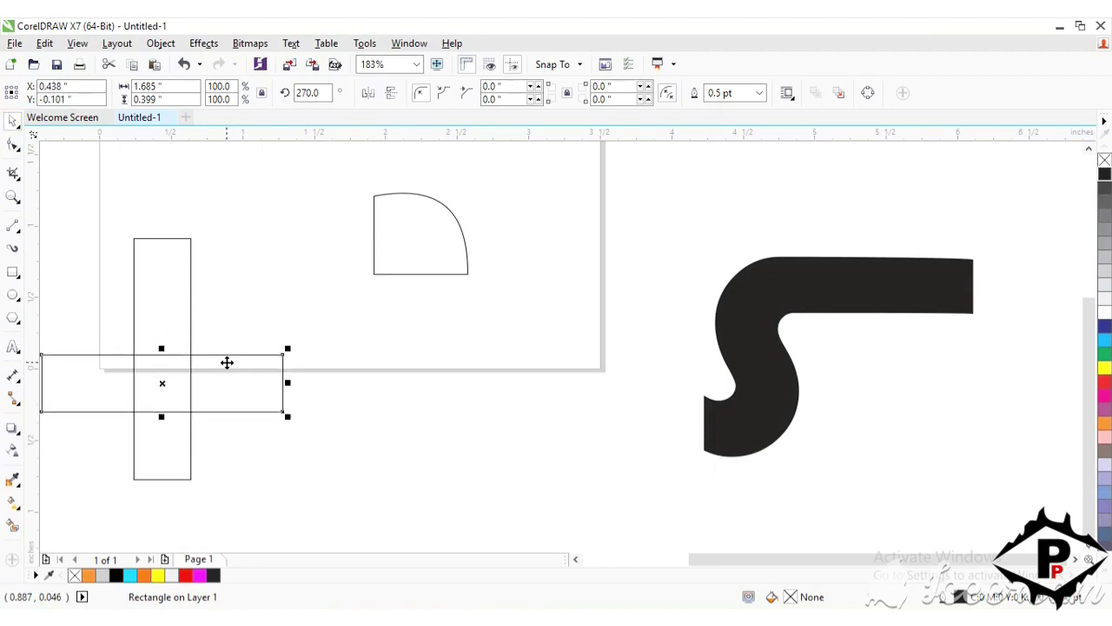
# Smart Fill the right arm, the intersection and the upper arm of the crossed rectangles with black to form an L.
pyautogui.click(13, 525)
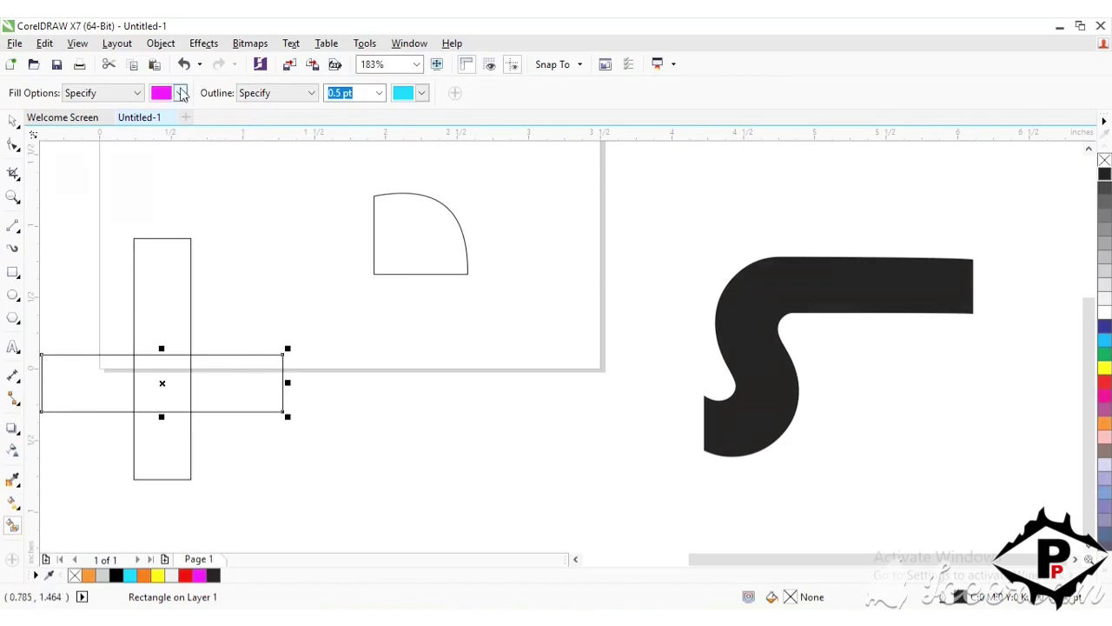
pyautogui.click(180, 93)
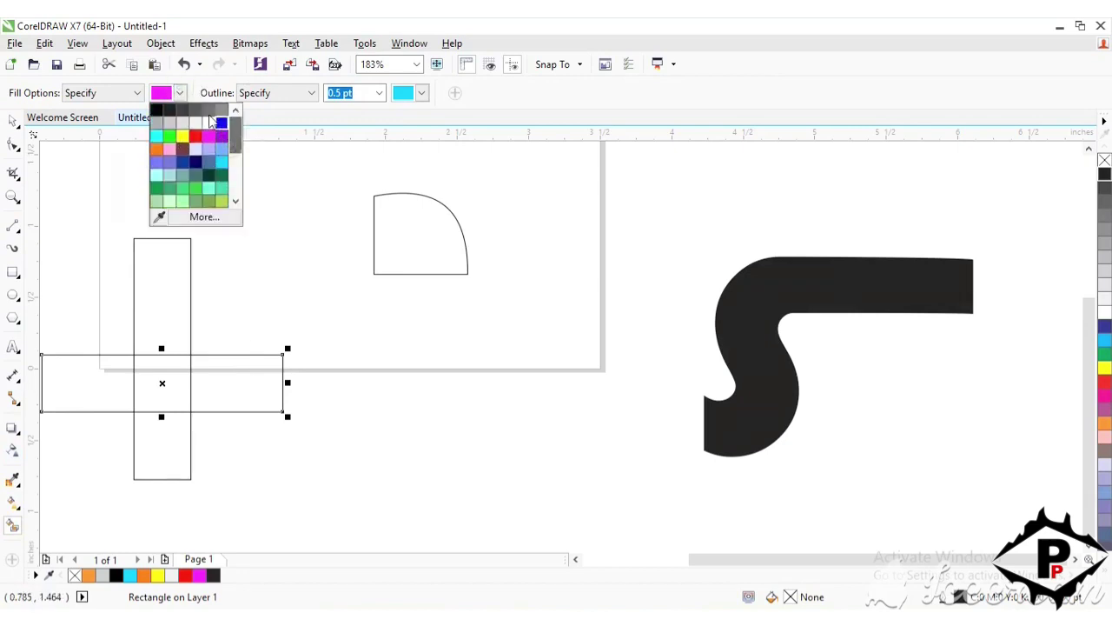
pyautogui.click(196, 134)
pyautogui.keyDown('ctrl'); pyautogui.click(222, 369); pyautogui.keyUp('ctrl')
pyautogui.keyDown('ctrl'); pyautogui.click(161, 379); pyautogui.keyUp('ctrl')
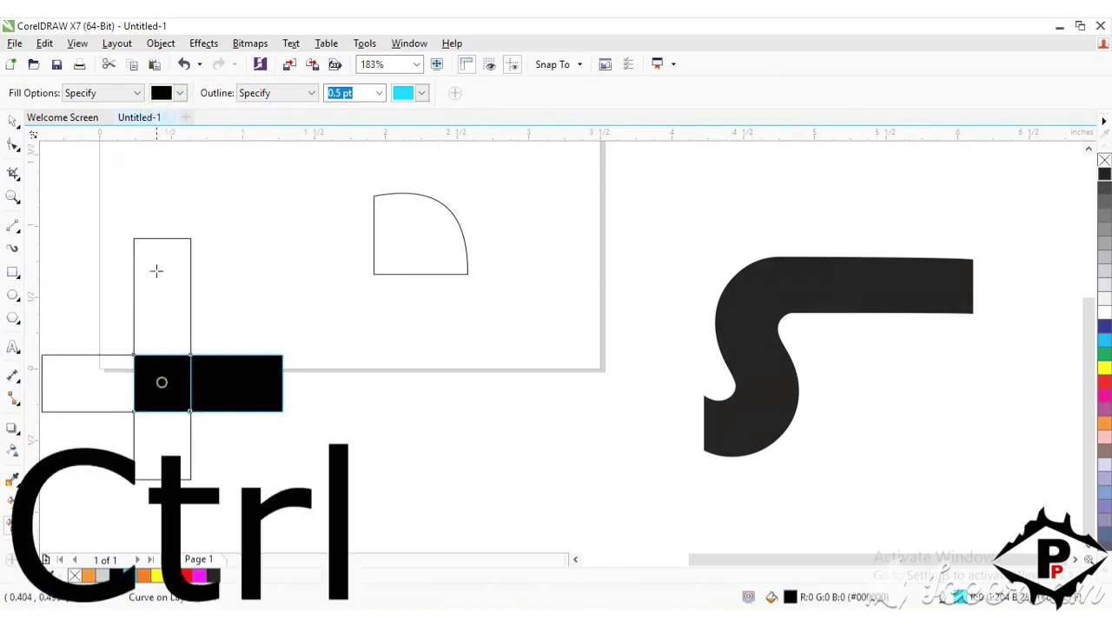
pyautogui.keyDown('ctrl'); pyautogui.click(155, 256); pyautogui.keyUp('ctrl')
# Weld the three black pieces into a single L shape.
pyautogui.click(13, 122)
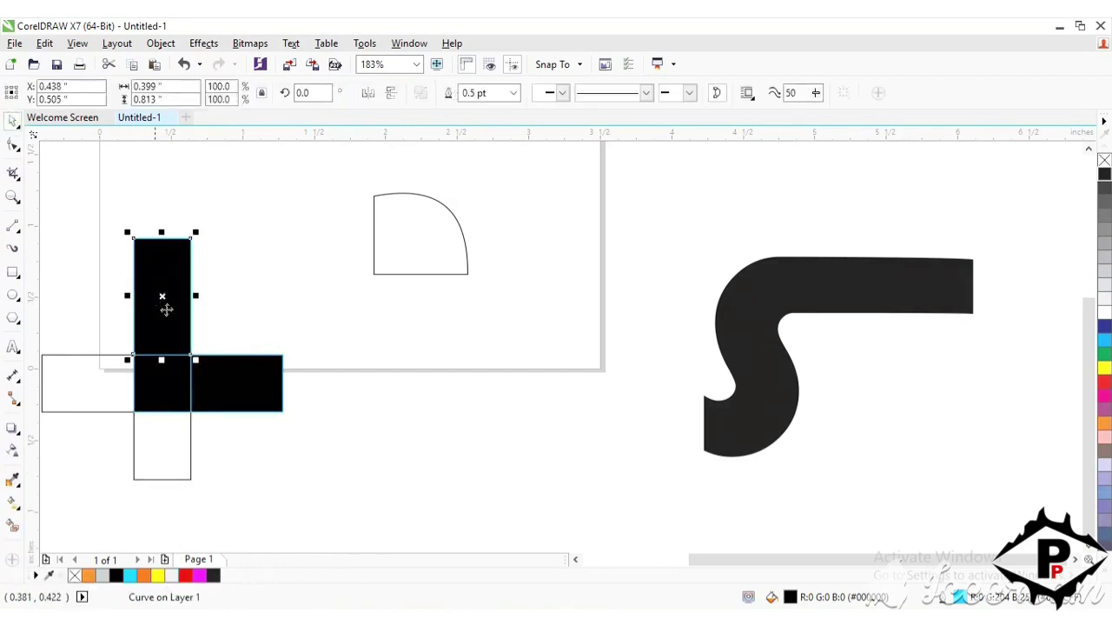
pyautogui.keyDown('shift'); pyautogui.click(171, 382); pyautogui.keyUp('shift')
pyautogui.keyDown('shift'); pyautogui.click(229, 391); pyautogui.keyUp('shift')
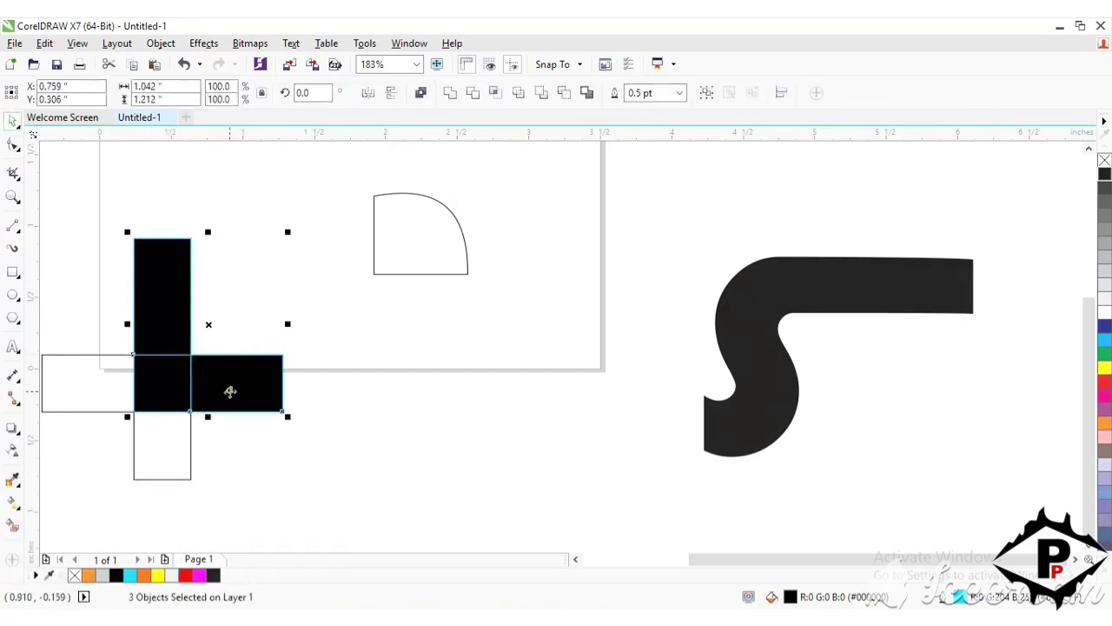
pyautogui.click(449, 94)
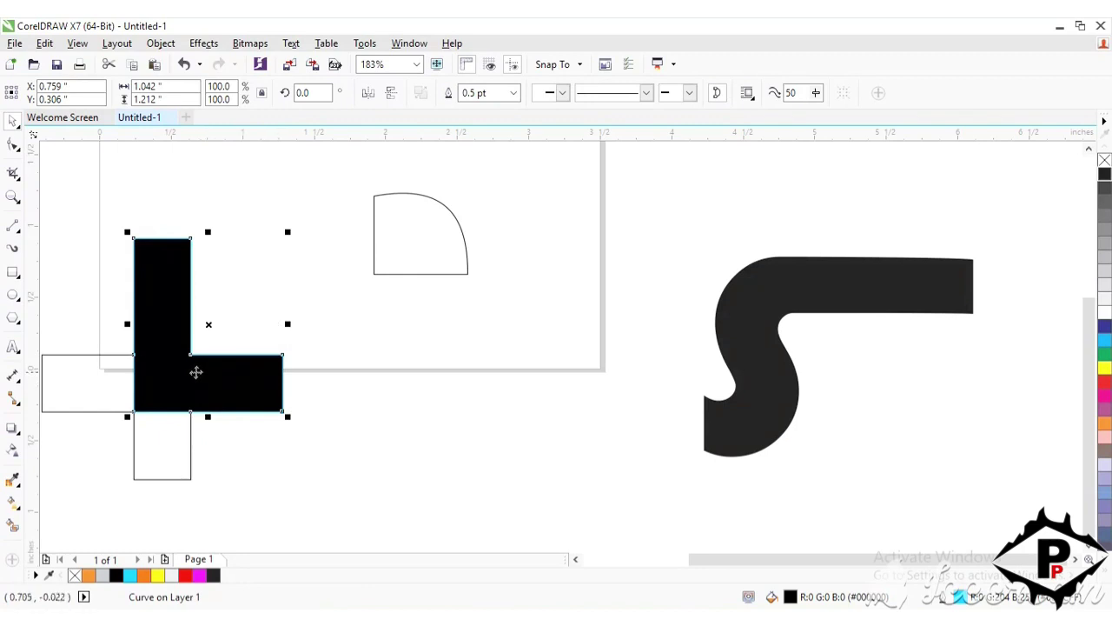
# Move the black L off the crossed rectangles and delete the two leftover outline rectangles.
pyautogui.moveTo(193, 371); pyautogui.dragTo(402, 433)
pyautogui.moveTo(91, 223); pyautogui.dragTo(248, 509)
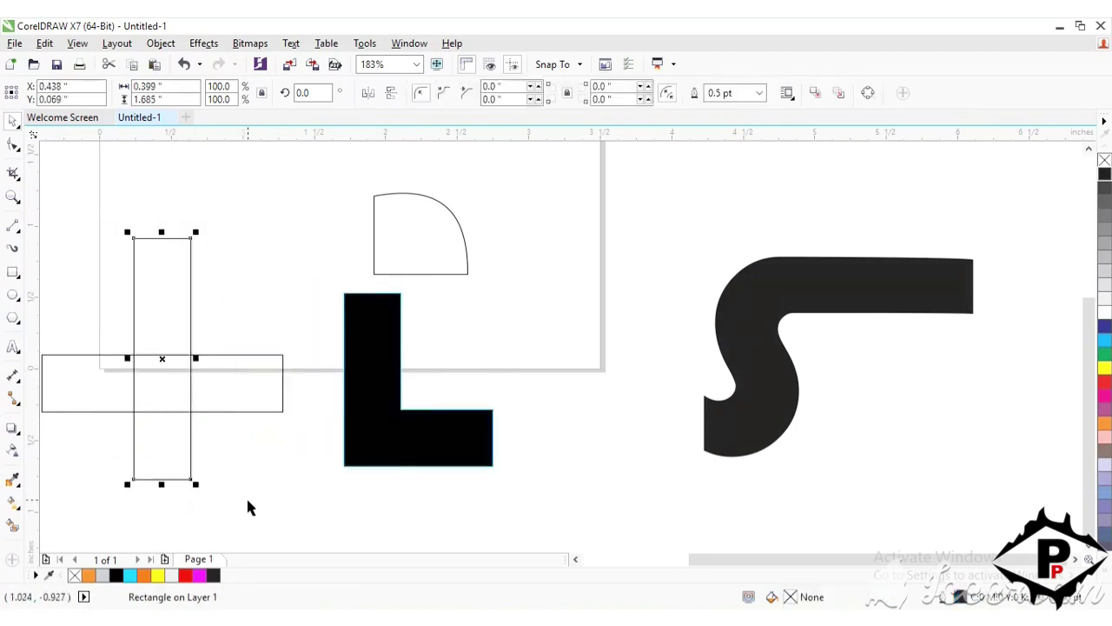
pyautogui.press('Delete')
pyautogui.click(136, 390)
pyautogui.press('Delete')
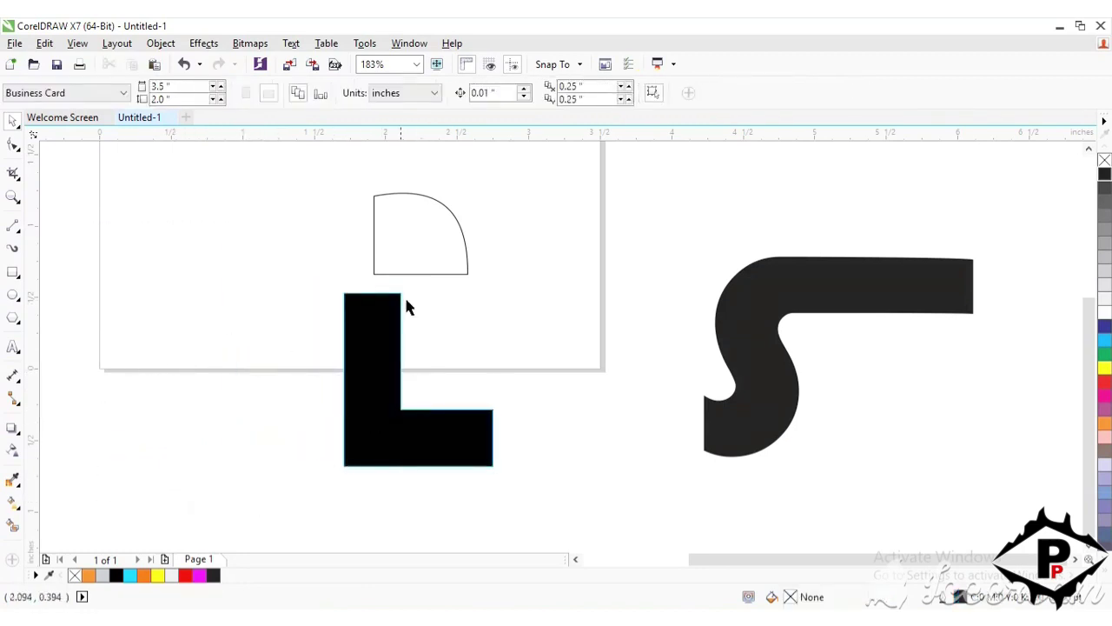
# Fill the rounded shape with orange and move the L beneath the S's horizontal arm, at about X 5.72, Y -0.47 inches.
pyautogui.click(418, 250)
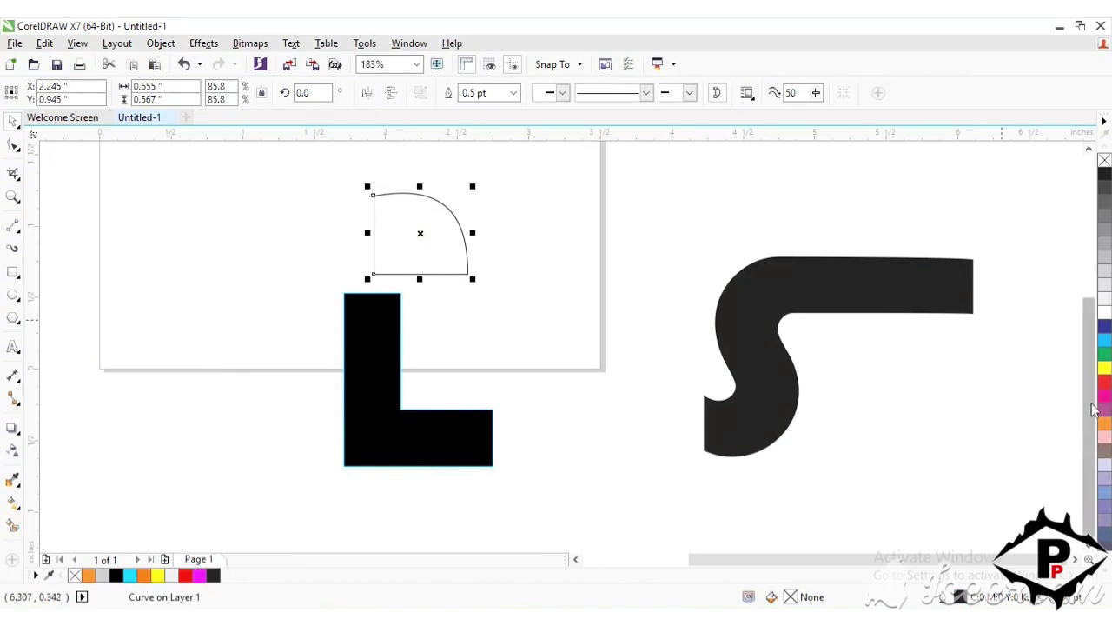
pyautogui.click(1104, 426)
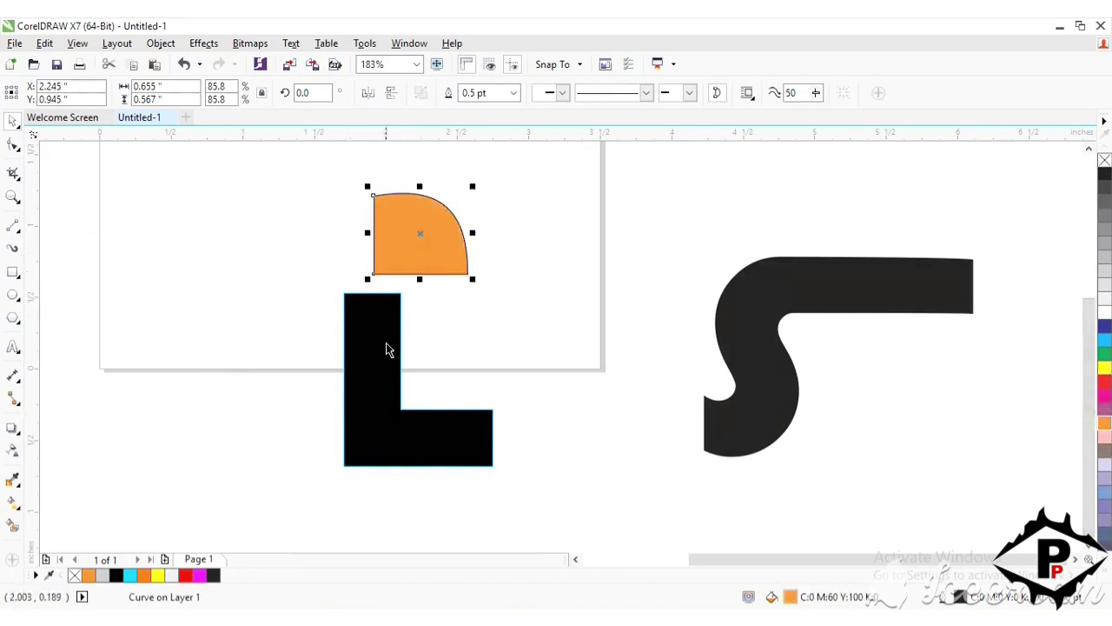
pyautogui.moveTo(387, 349); pyautogui.dragTo(886, 400)
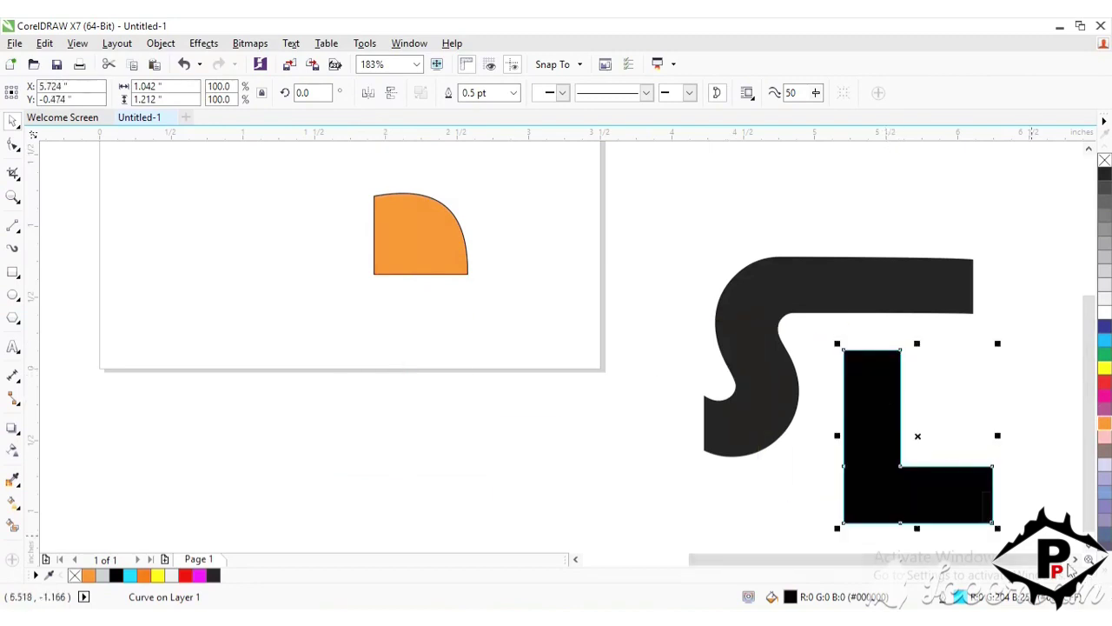
# Move the orange rounded shape into the L's inner corner, at about X 6.04, Y -0.14 inches.
pyautogui.hscroll(3, 1071, 565)
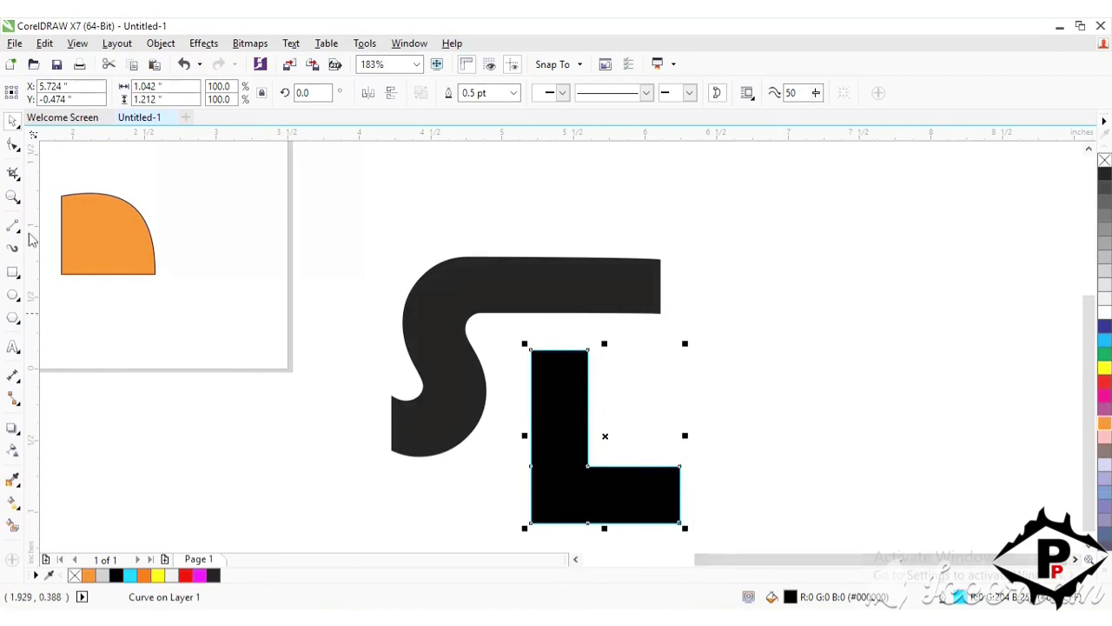
pyautogui.moveTo(81, 232); pyautogui.dragTo(622, 384)
pyautogui.click(686, 385)
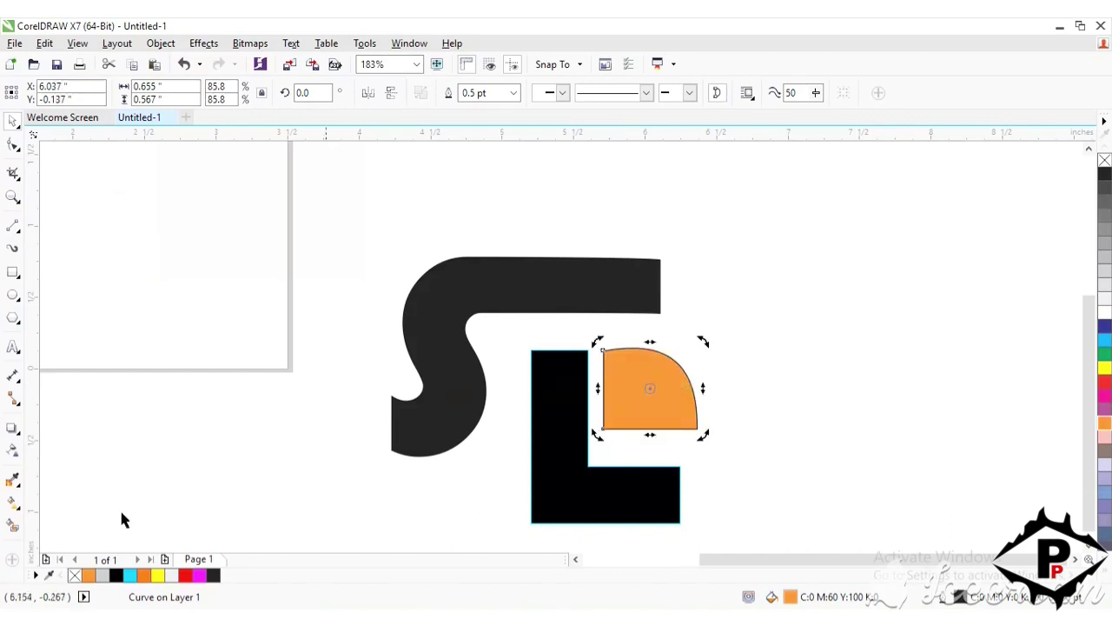
pyautogui.click(419, 511)
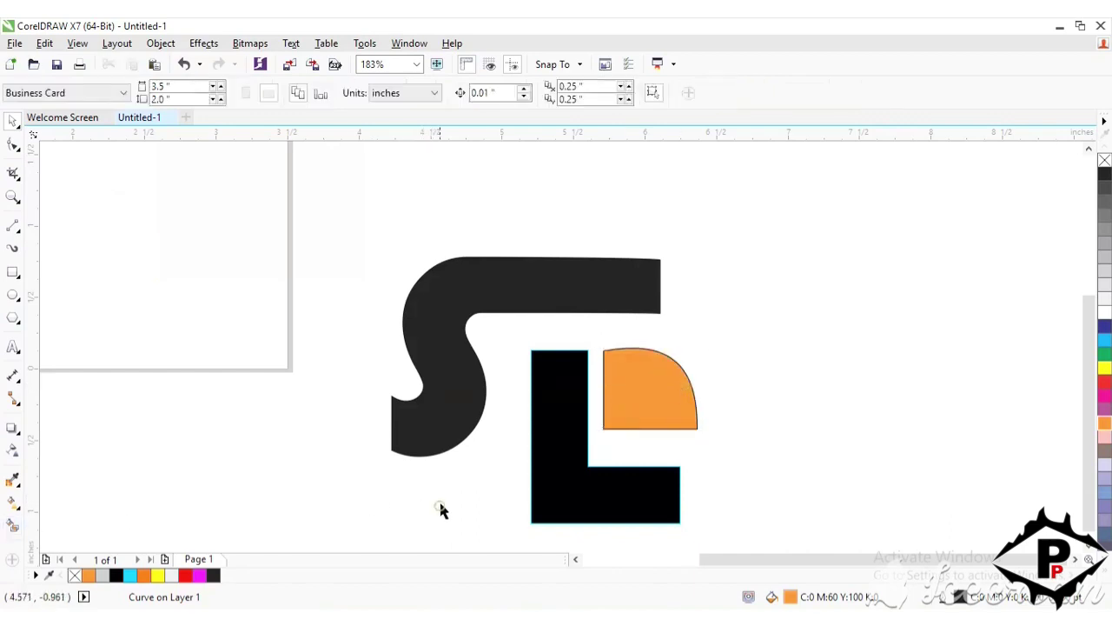
# Draw a rectangle about 0.54 by 0.55 inches, convert it to curves and shift its upper-left node right to form a slanted trapezoid.
pyautogui.click(13, 272)
pyautogui.moveTo(133, 249); pyautogui.dragTo(210, 326)
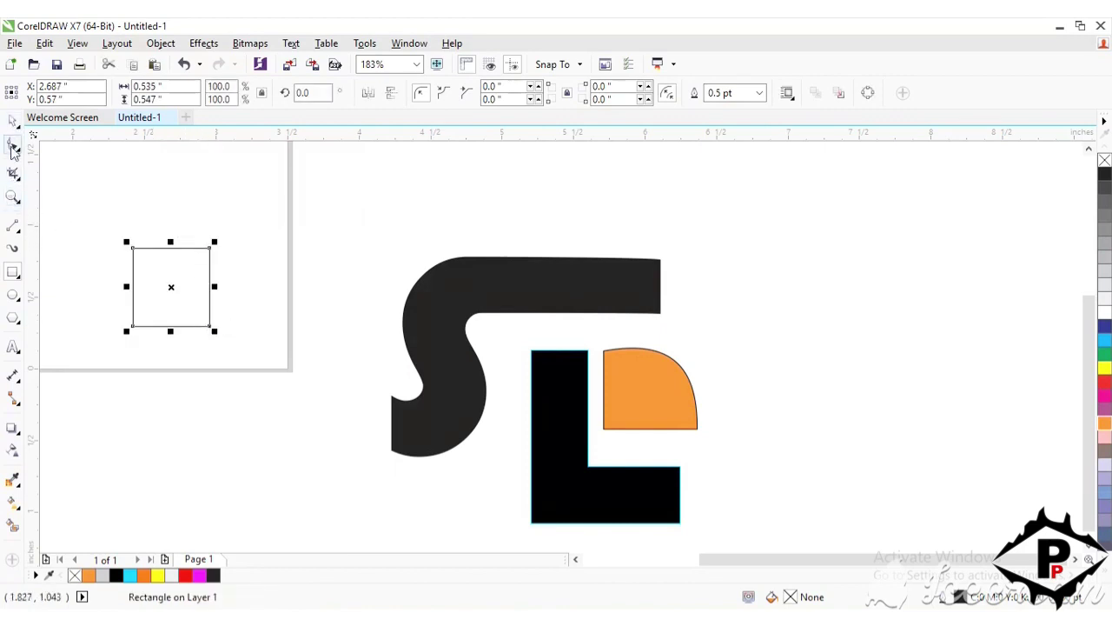
pyautogui.rightClick(157, 298)
pyautogui.click(228, 237)
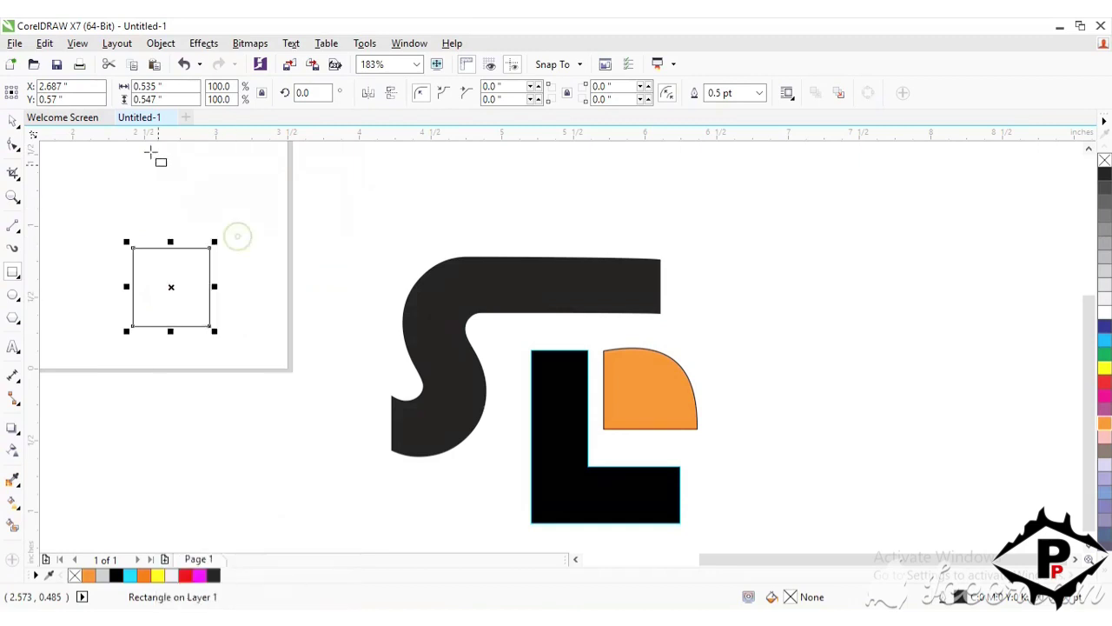
pyautogui.click(14, 146)
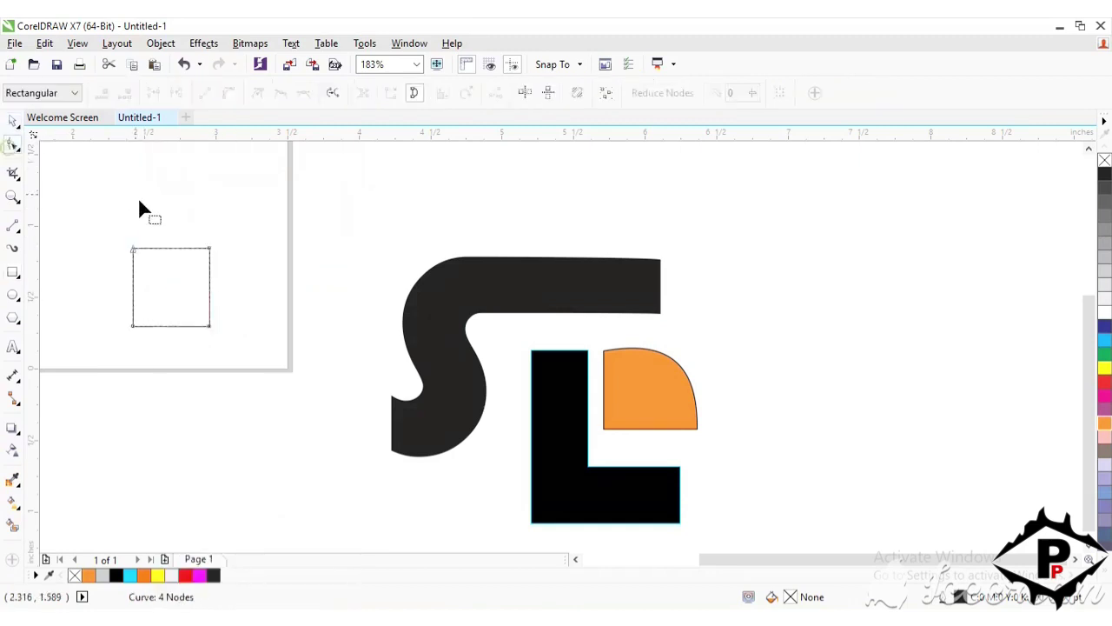
pyautogui.moveTo(141, 282); pyautogui.dragTo(183, 248)
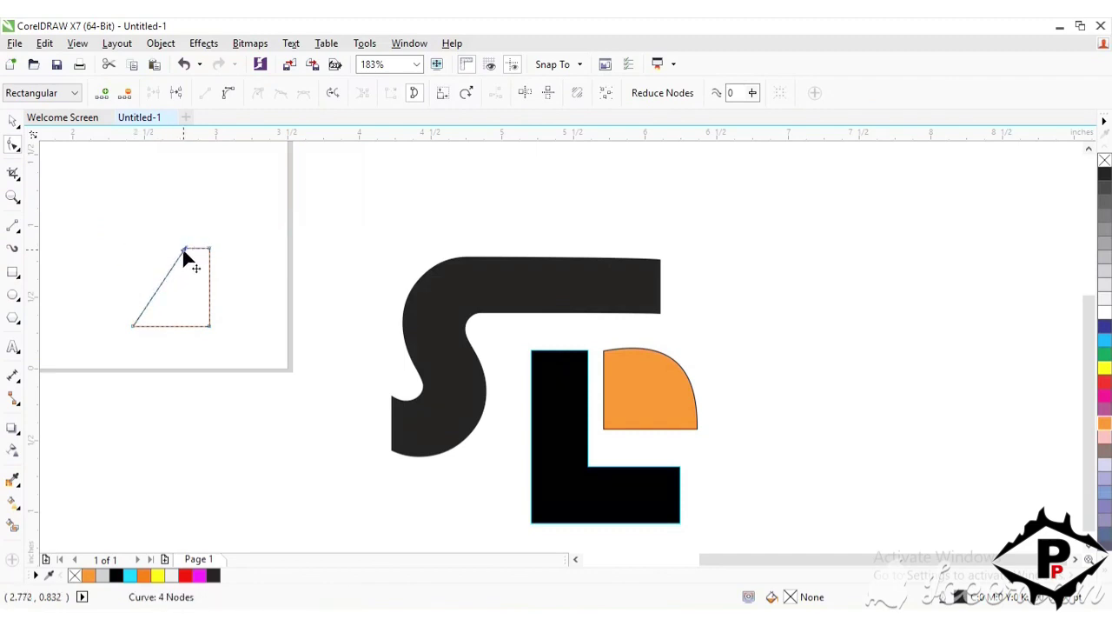
# Place the trapezoid below the S beside the L, aligned with the L's base, and fill it with orange.
pyautogui.click(13, 124)
pyautogui.moveTo(173, 305); pyautogui.dragTo(477, 497)
pyautogui.click(954, 349)
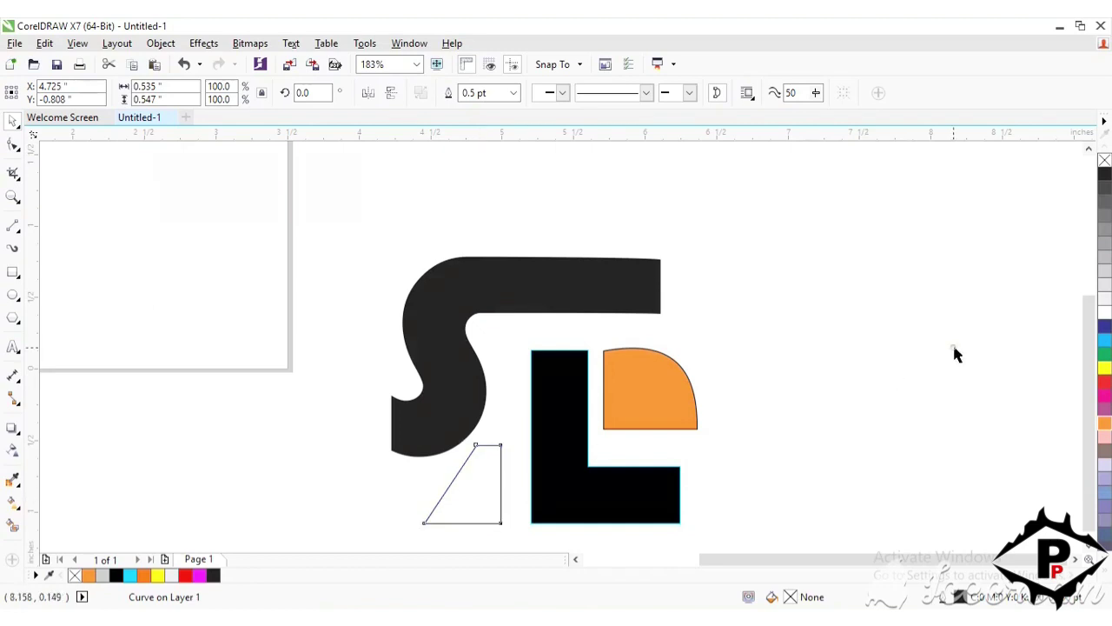
pyautogui.click(476, 502)
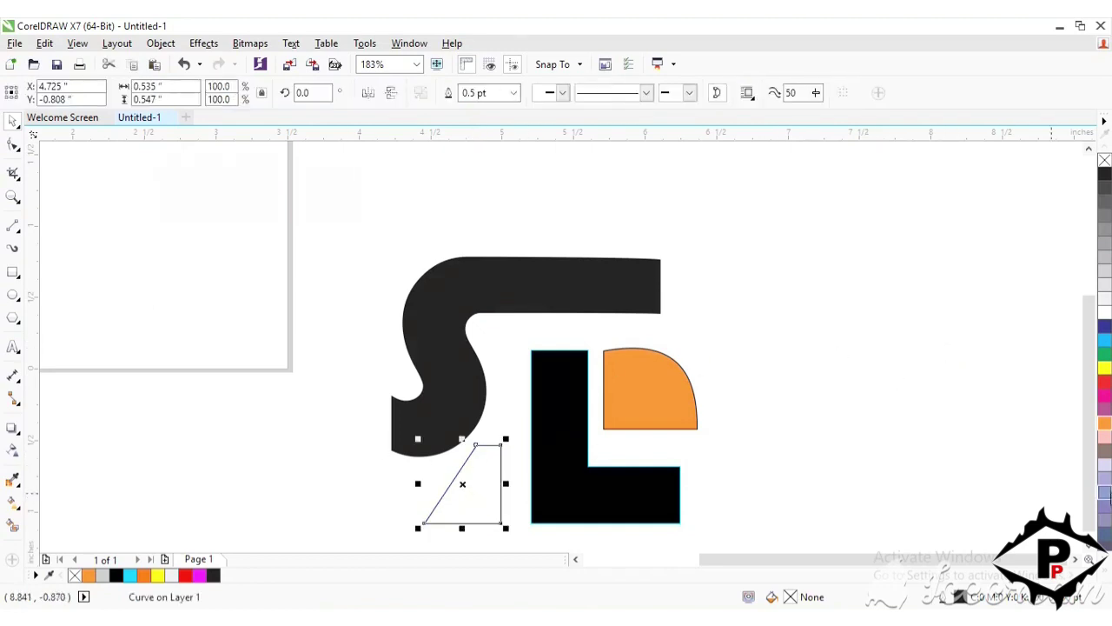
pyautogui.click(1104, 423)
# Draw a slanted line about 0.88 inches wide and 0.3 inches high across the middle of the S.
pyautogui.click(464, 391)
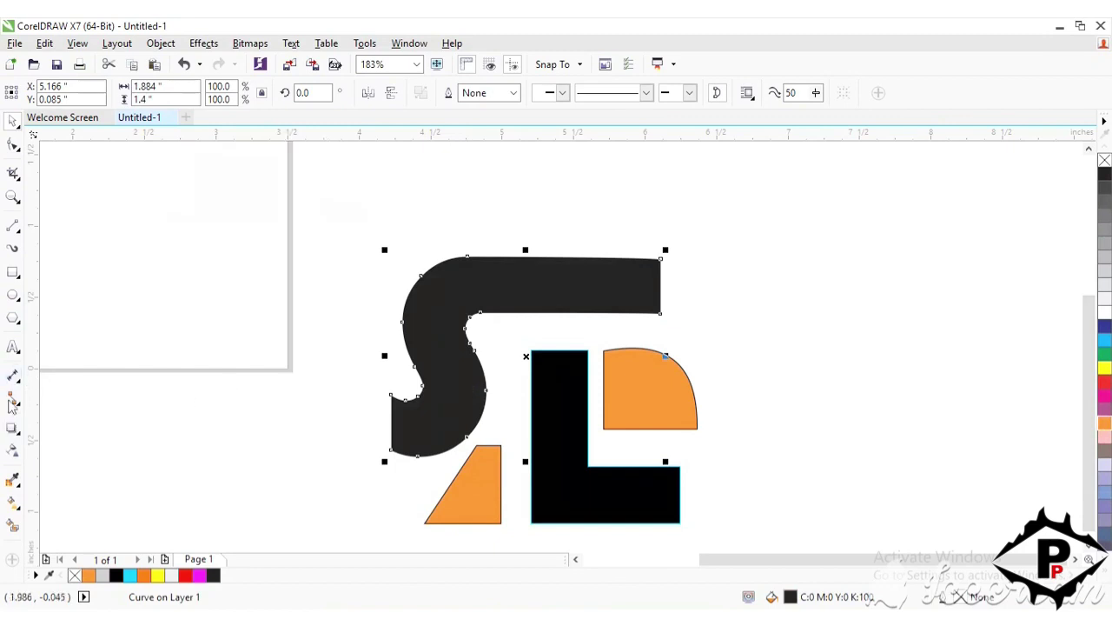
pyautogui.click(13, 228)
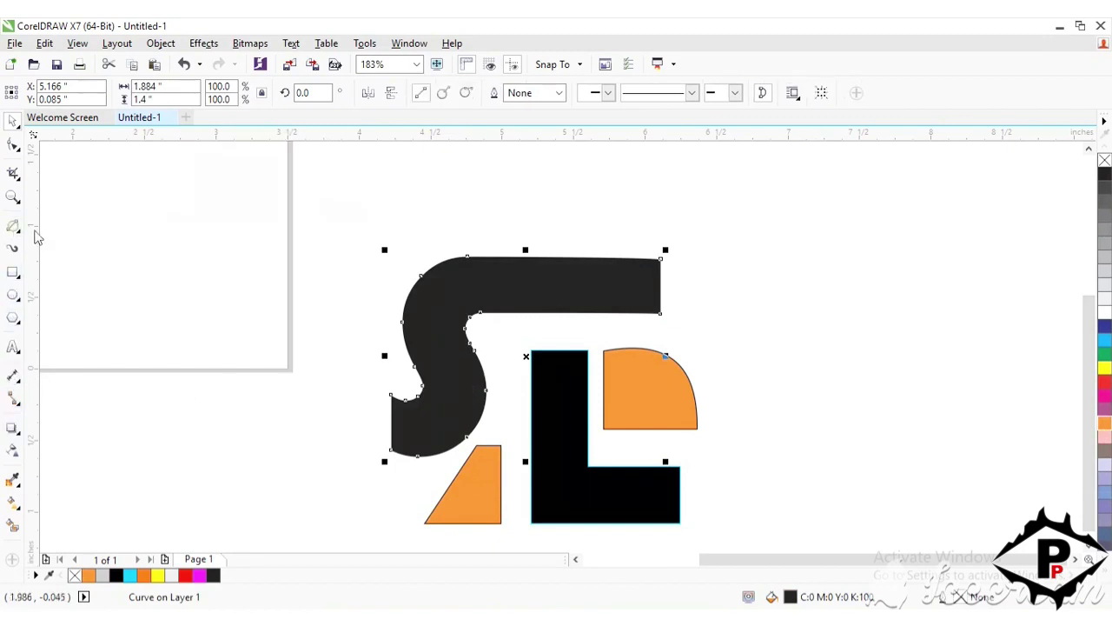
pyautogui.click(501, 337)
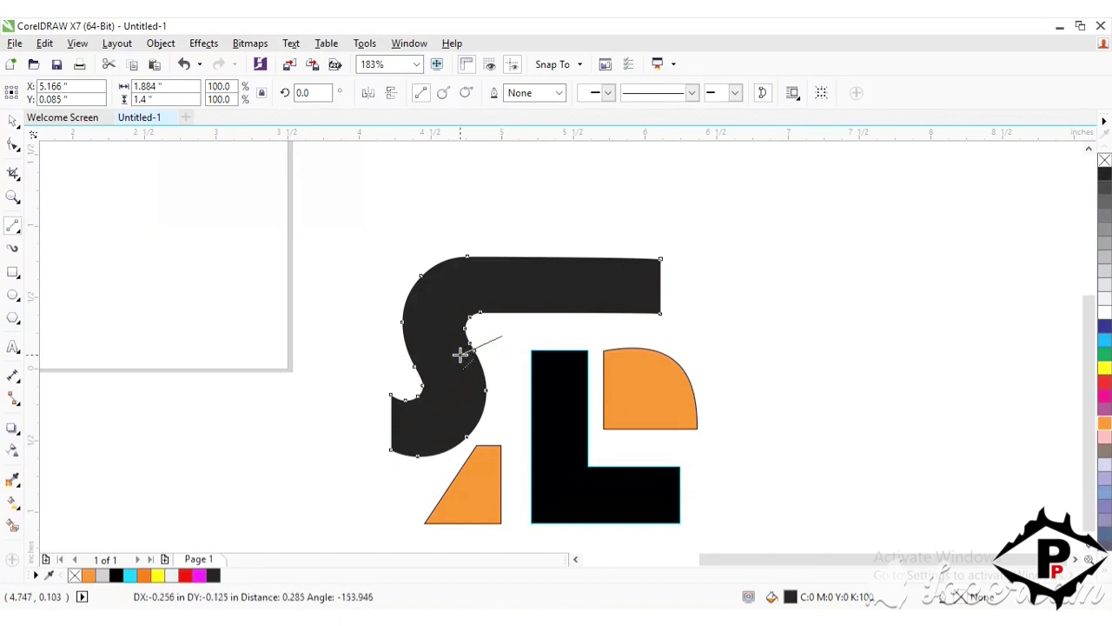
pyautogui.click(375, 380)
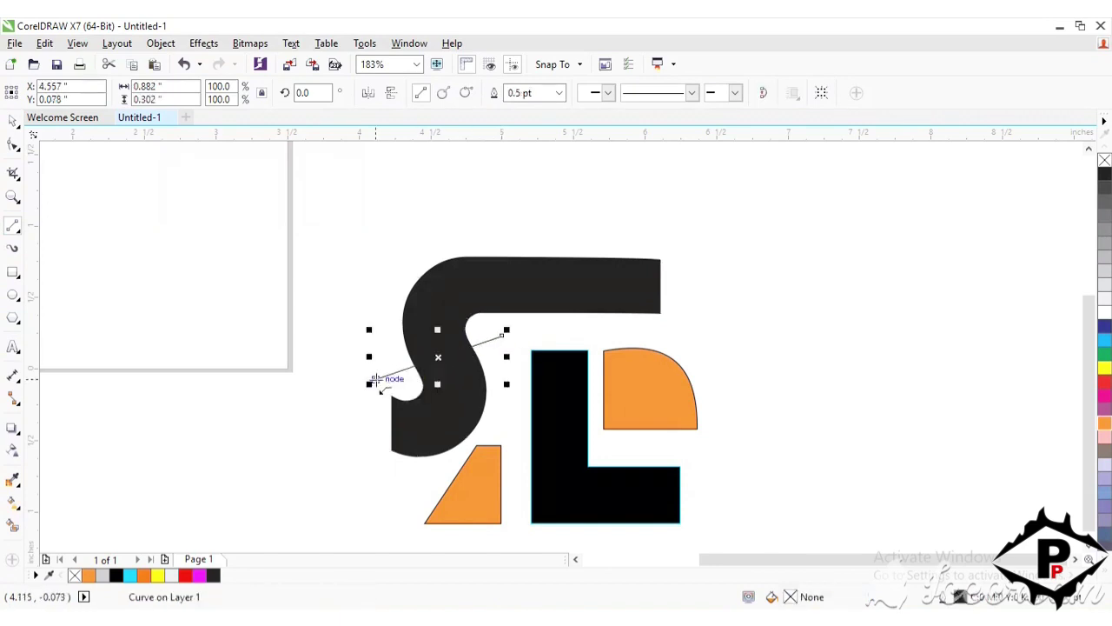
pyautogui.click(13, 120)
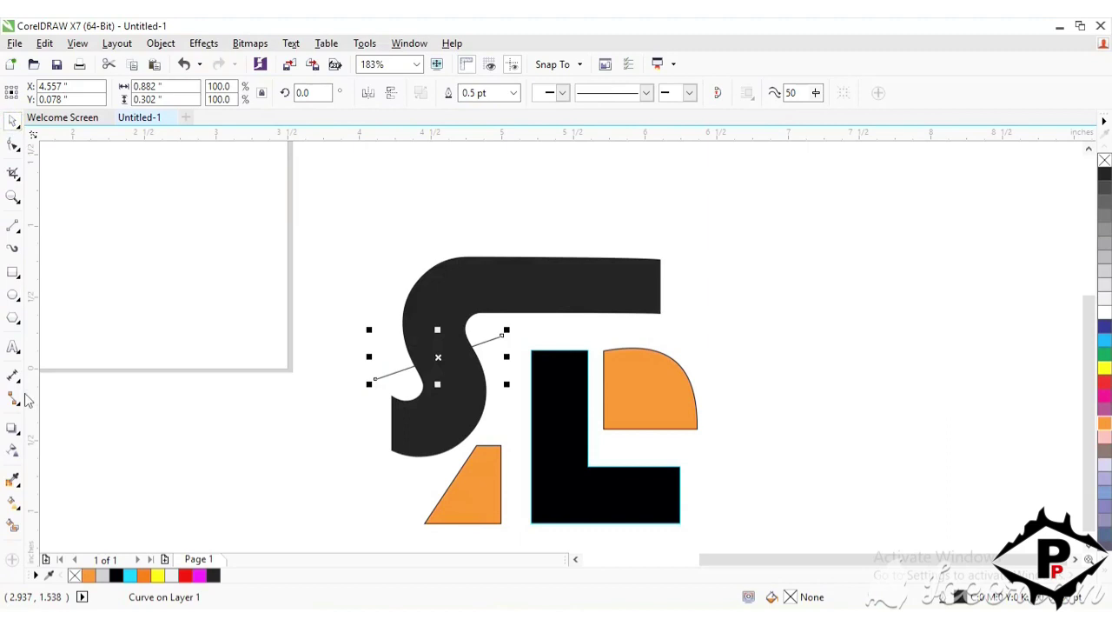
# Smart Fill the part of the S above the line with black and delete the original S and the line.
pyautogui.click(13, 524)
pyautogui.click(490, 282)
pyautogui.press('Delete')
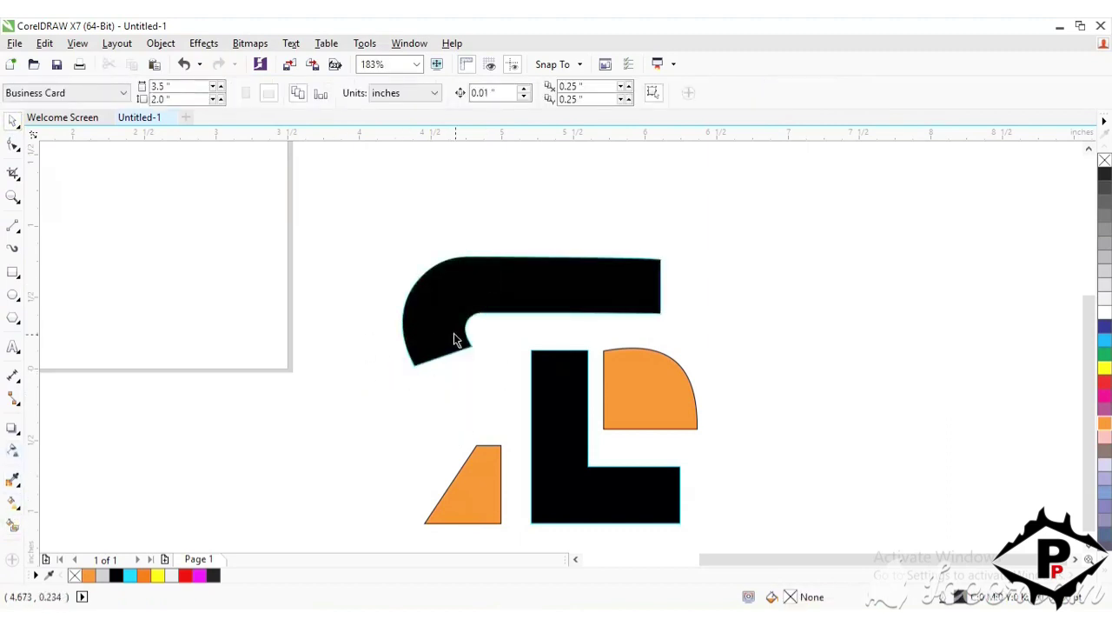
# Reshape the cut lower end of the black upper S piece into a rounded tip, reducing its curve to 7 nodes.
pyautogui.click(12, 146)
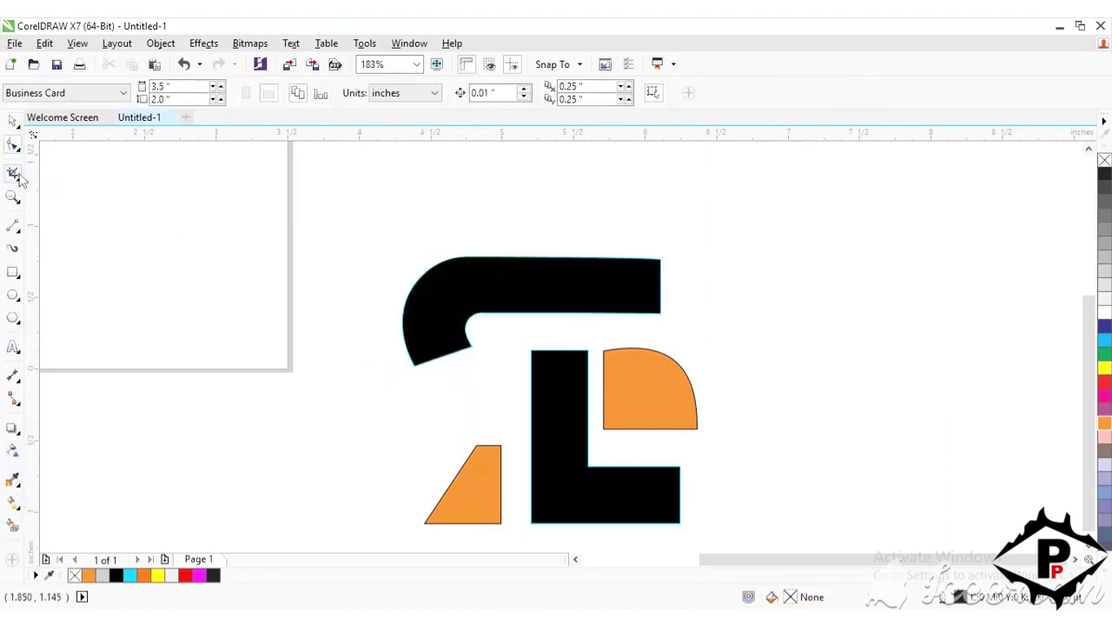
pyautogui.click(432, 331)
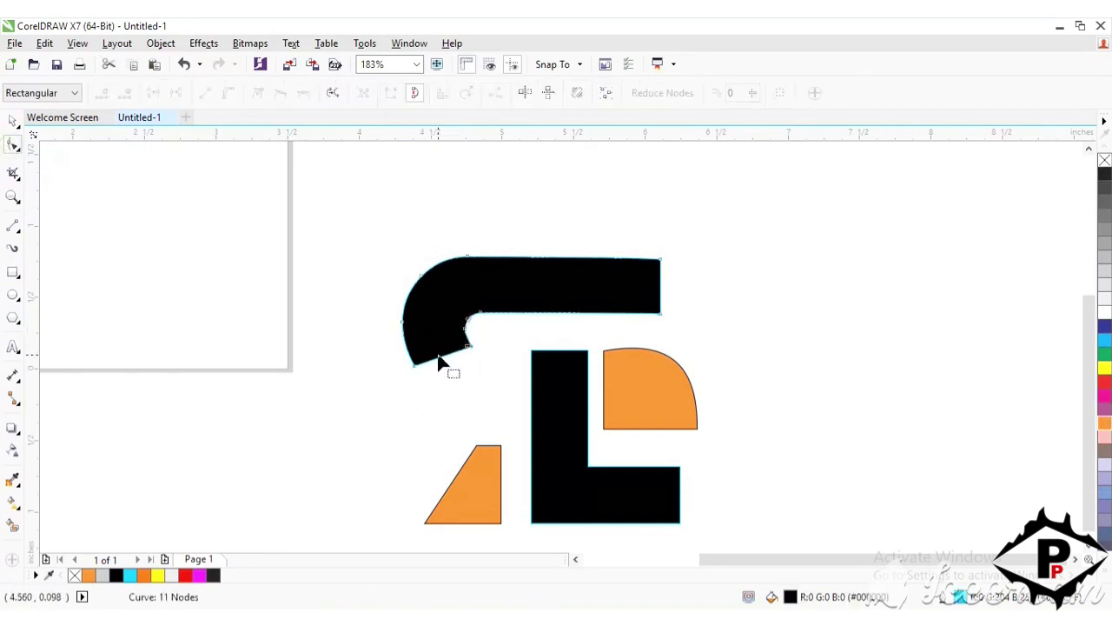
pyautogui.moveTo(440, 362)
pyautogui.mouseDown()
pyautogui.moveTo(455, 372)
pyautogui.moveTo(439, 377)
pyautogui.mouseUp()
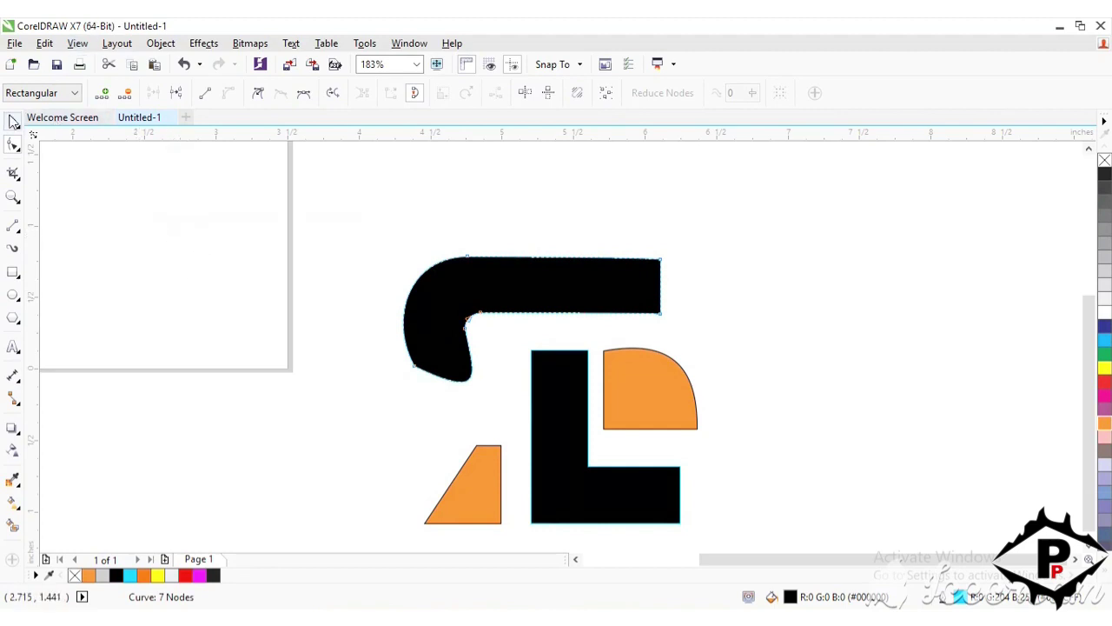
pyautogui.click(13, 121)
pyautogui.click(428, 444)
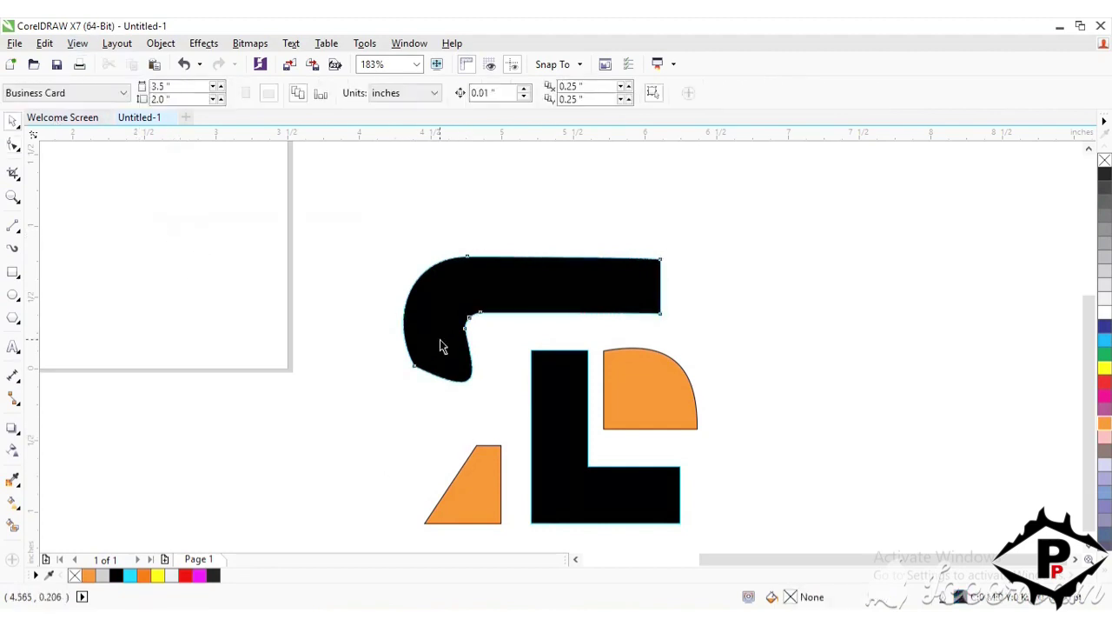
# Smooth the inner bend of the black upper S piece, reducing its curve to 5 nodes.
pyautogui.click(439, 339)
pyautogui.click(457, 299)
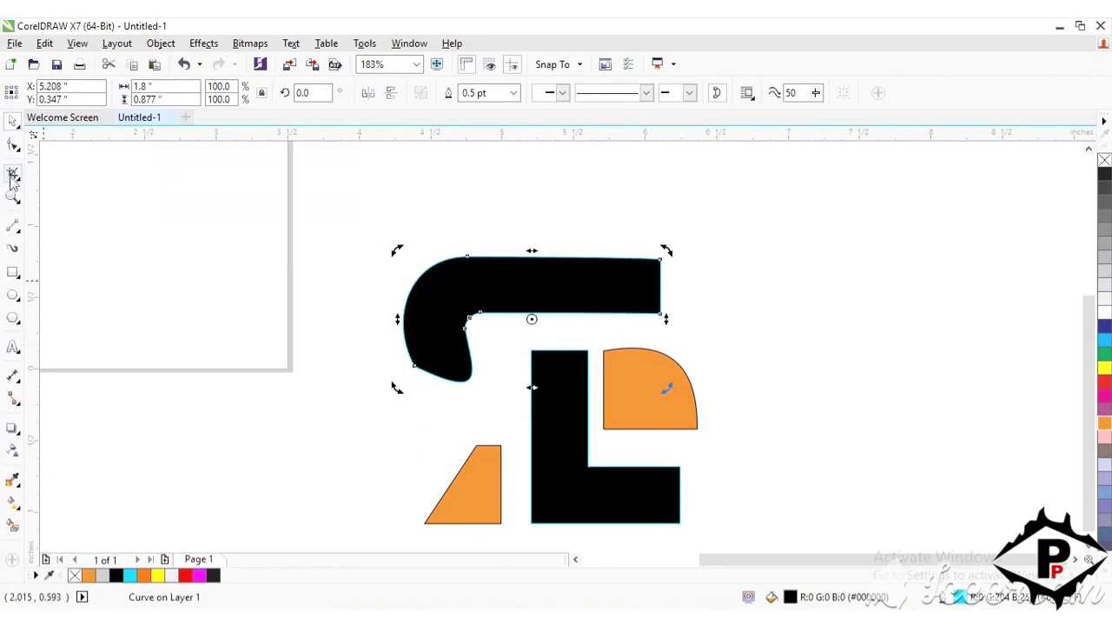
pyautogui.click(13, 145)
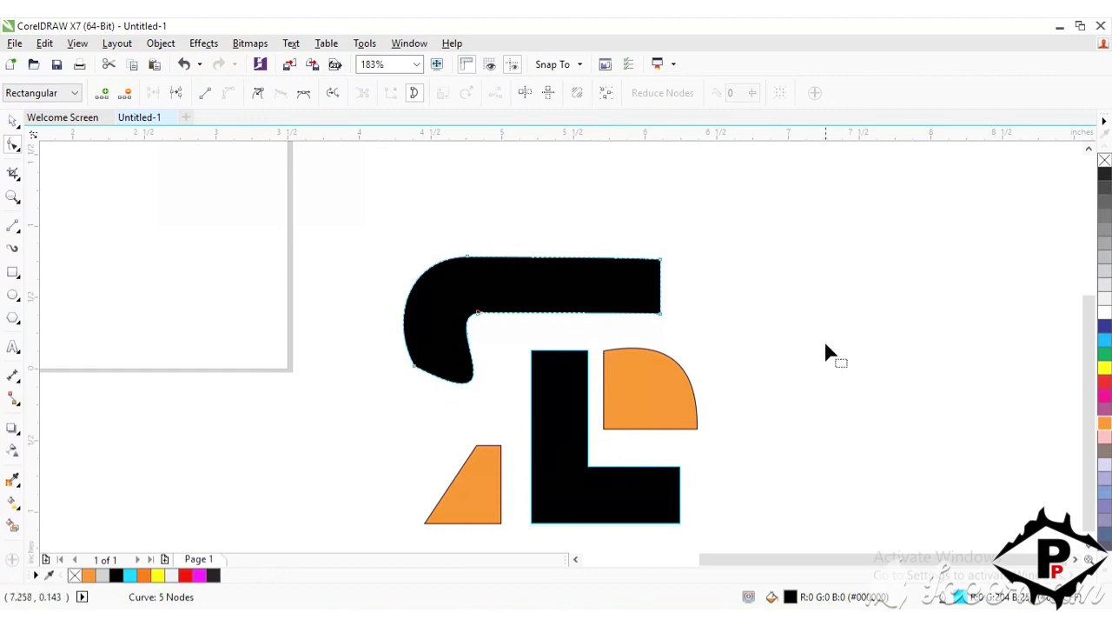
pyautogui.click(13, 120)
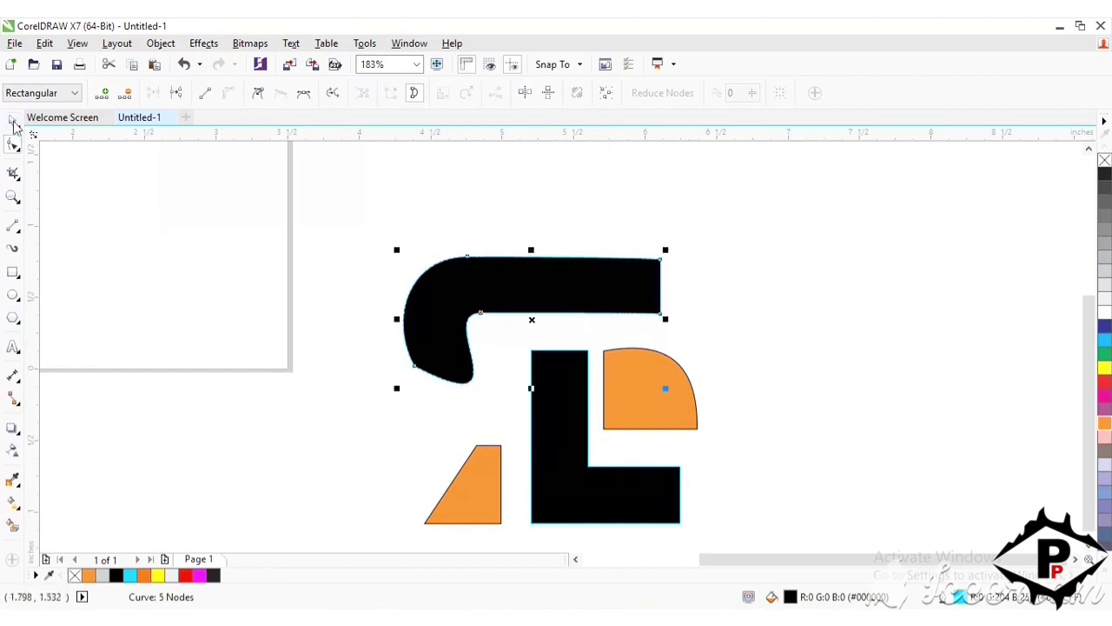
# Scale the orange rounded shape down to about 0.55 by 0.47 inches and nudge it up to a Y position of -0.094 inches.
pyautogui.click(681, 408)
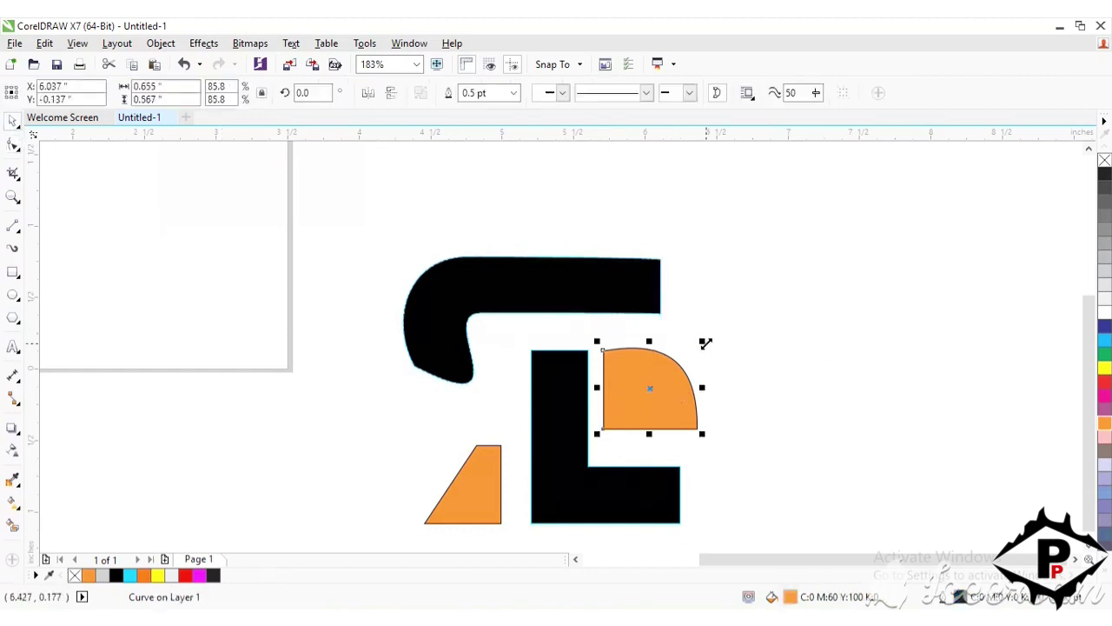
pyautogui.moveTo(706, 343); pyautogui.dragTo(690, 352)
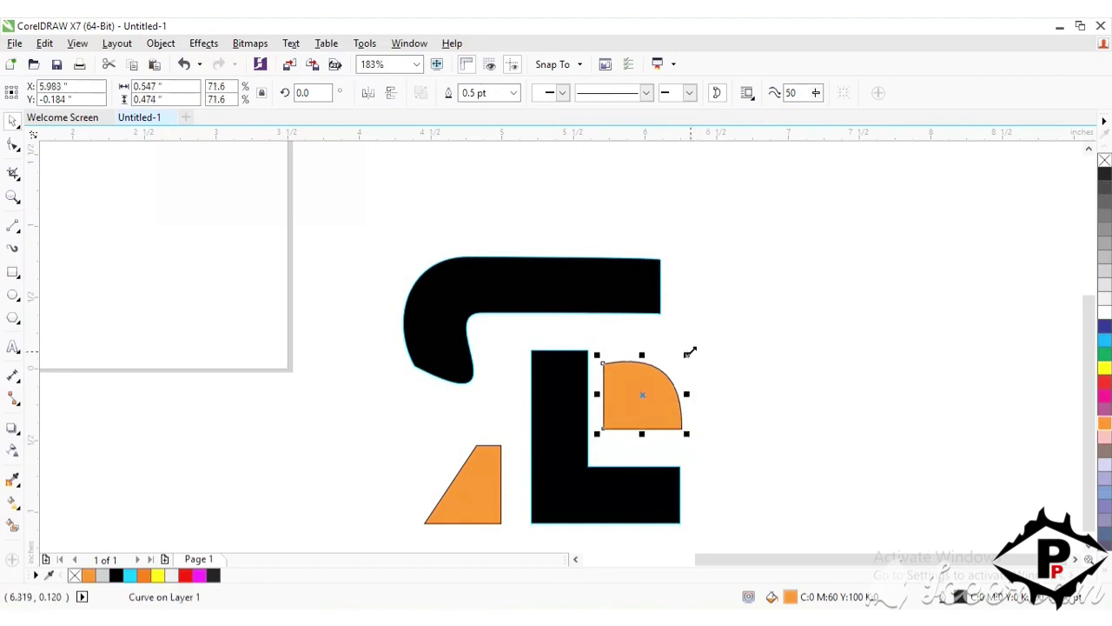
pyautogui.press('Up')
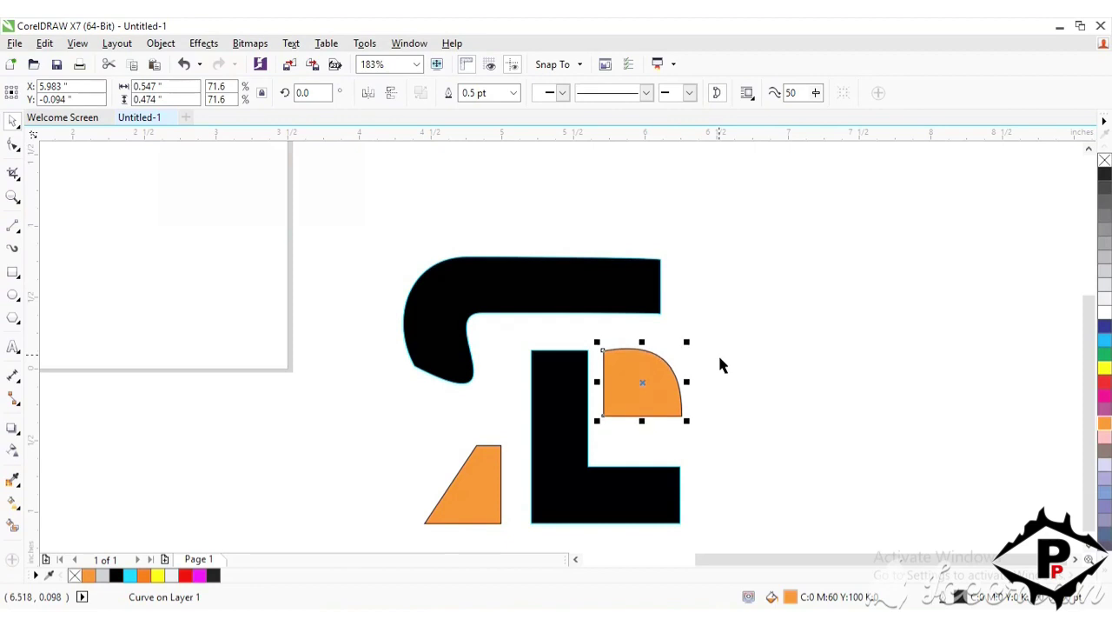
pyautogui.click(745, 371)
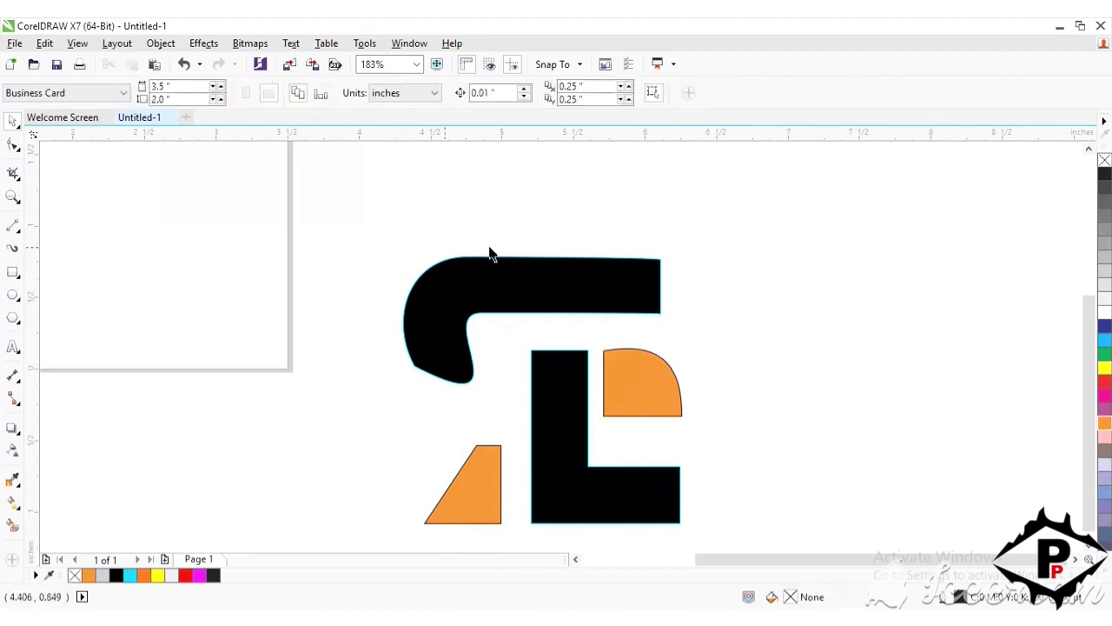
# Fill the black upper S piece with orange.
pyautogui.click(532, 313)
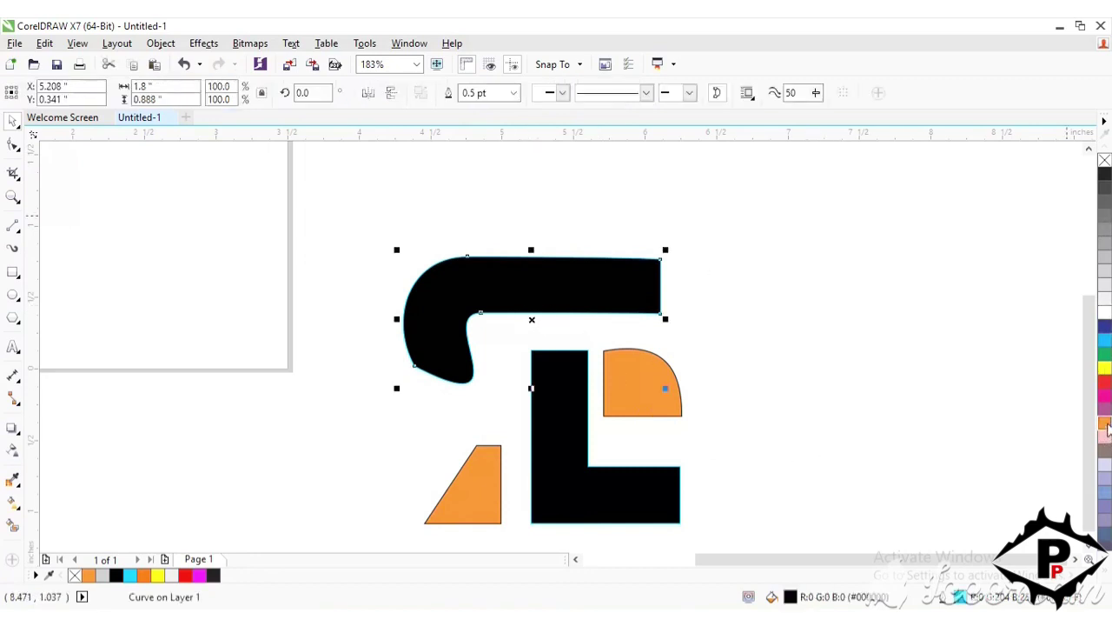
pyautogui.click(1105, 424)
pyautogui.click(944, 377)
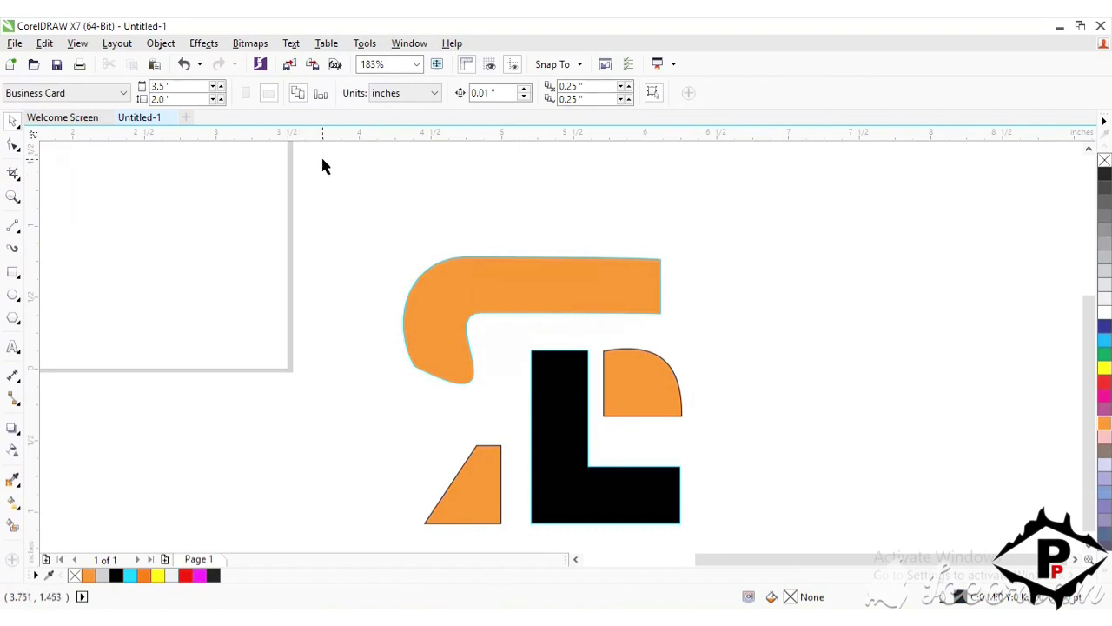
# Remove the outlines from all four logo shapes.
pyautogui.moveTo(322, 163); pyautogui.dragTo(633, 417)
pyautogui.scroll(-1, 633, 417)
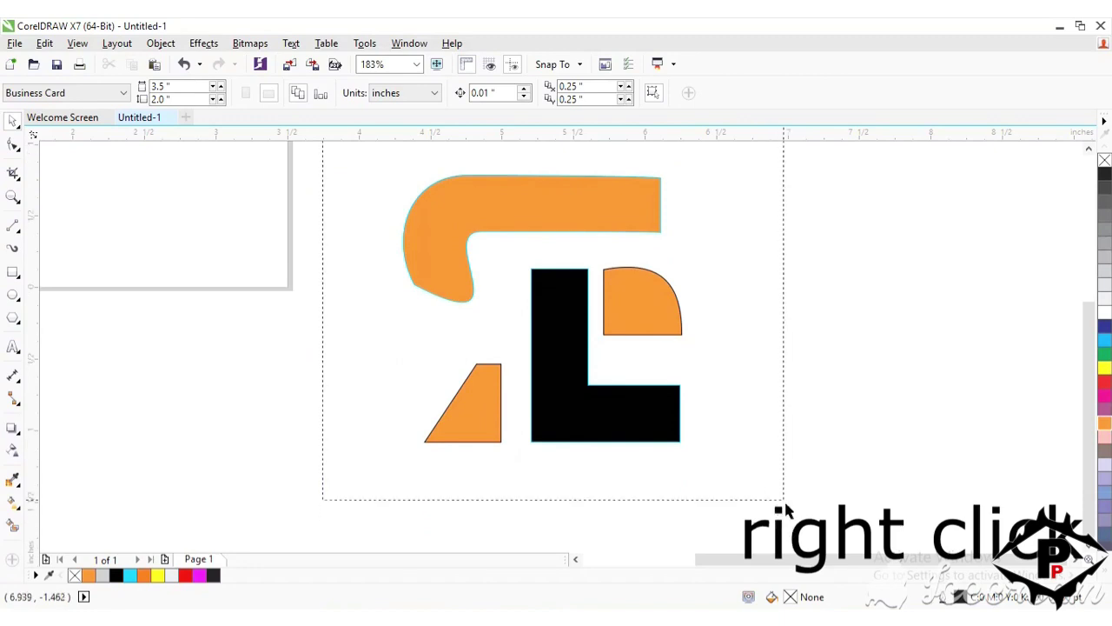
pyautogui.hotkey('ctrl', 'a')
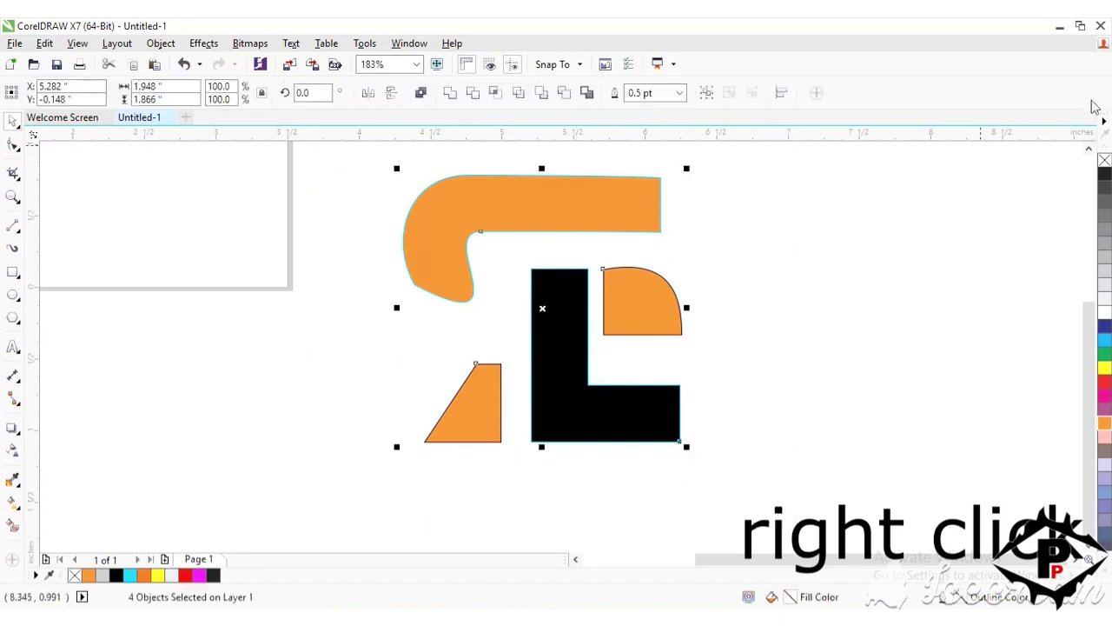
pyautogui.rightClick(1104, 161)
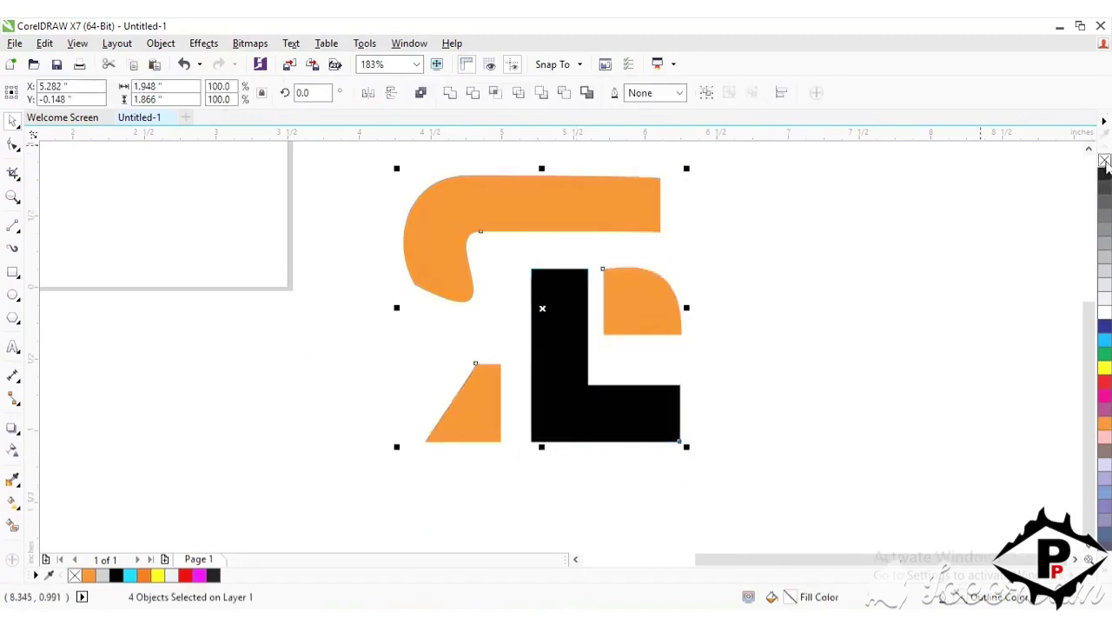
pyautogui.click(895, 252)
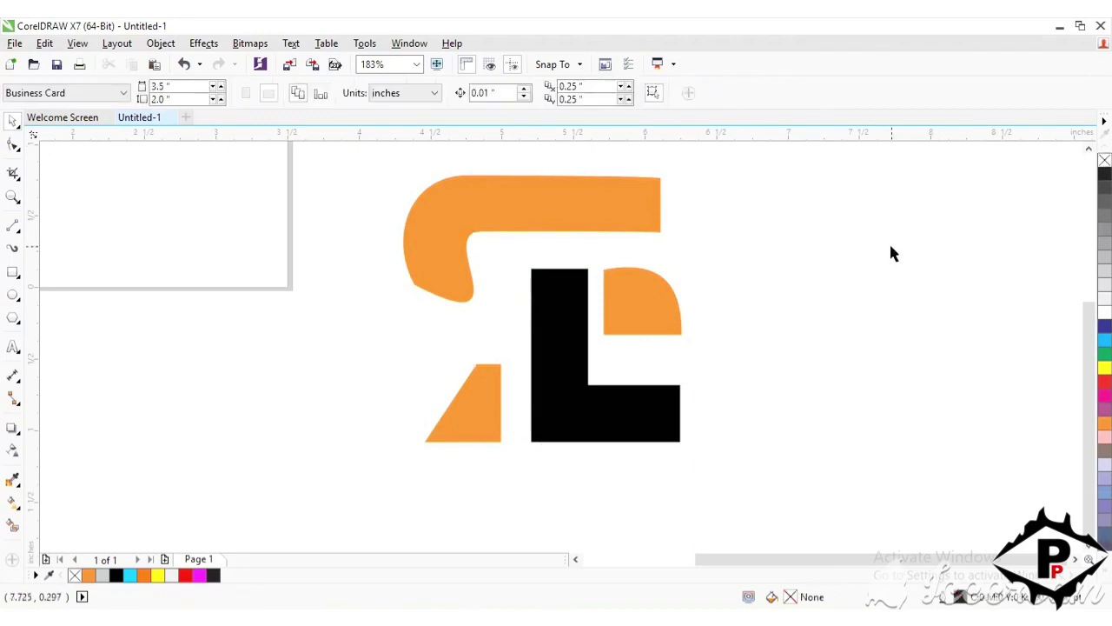
# Delete the outer lower corner node of the black L's foot, cutting that corner off diagonally.
pyautogui.scroll(1, 725, 260)
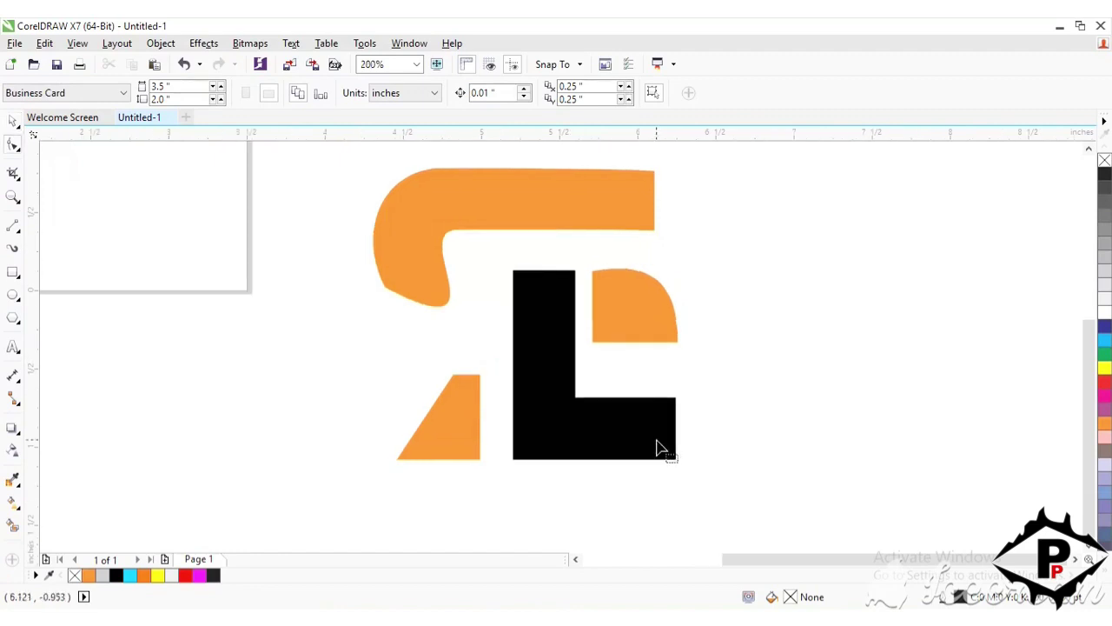
pyautogui.press('F10')
pyautogui.click(658, 446)
pyautogui.moveTo(643, 422); pyautogui.dragTo(721, 492)
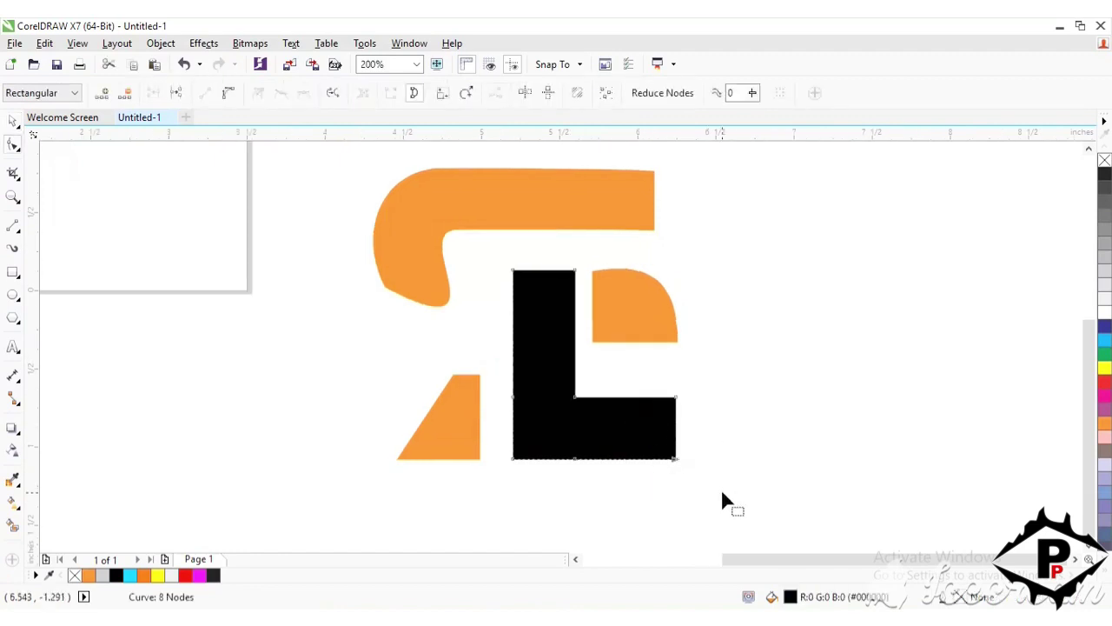
pyautogui.press('Delete')
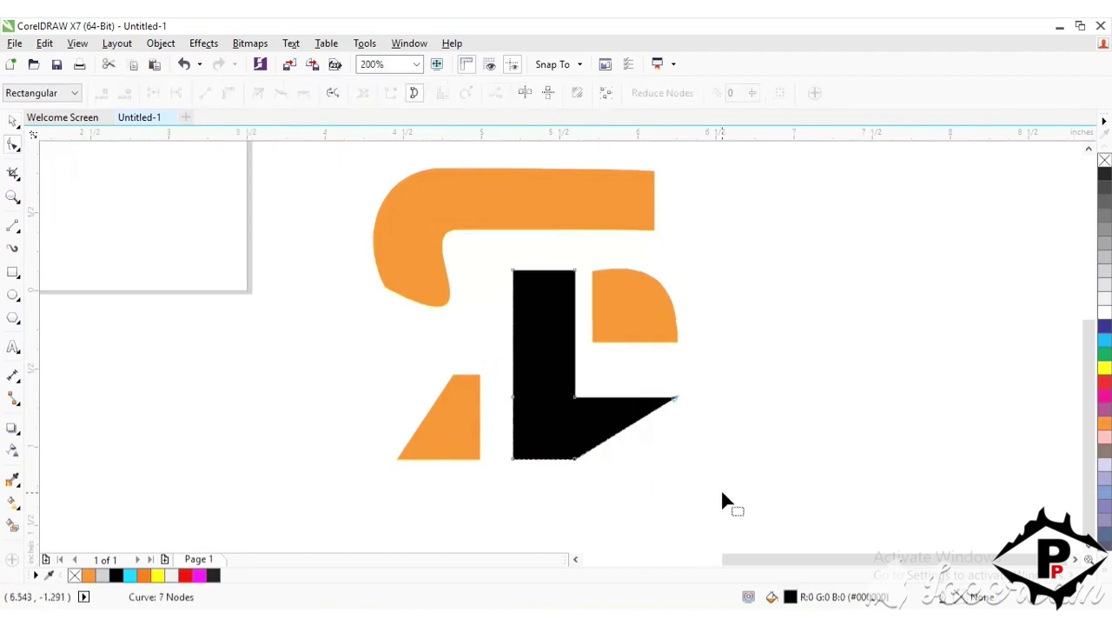
# Convert the diagonal edge of the black L's foot to a curve and bow it outward into a rounded corner.
pyautogui.click(622, 427)
pyautogui.click(621, 429)
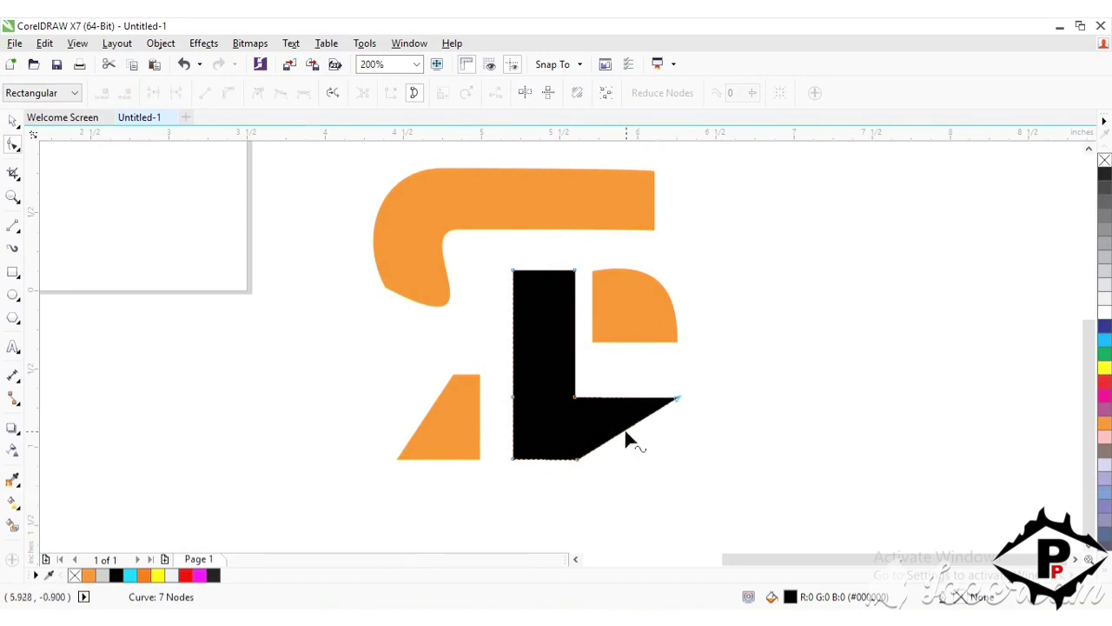
pyautogui.click(623, 429)
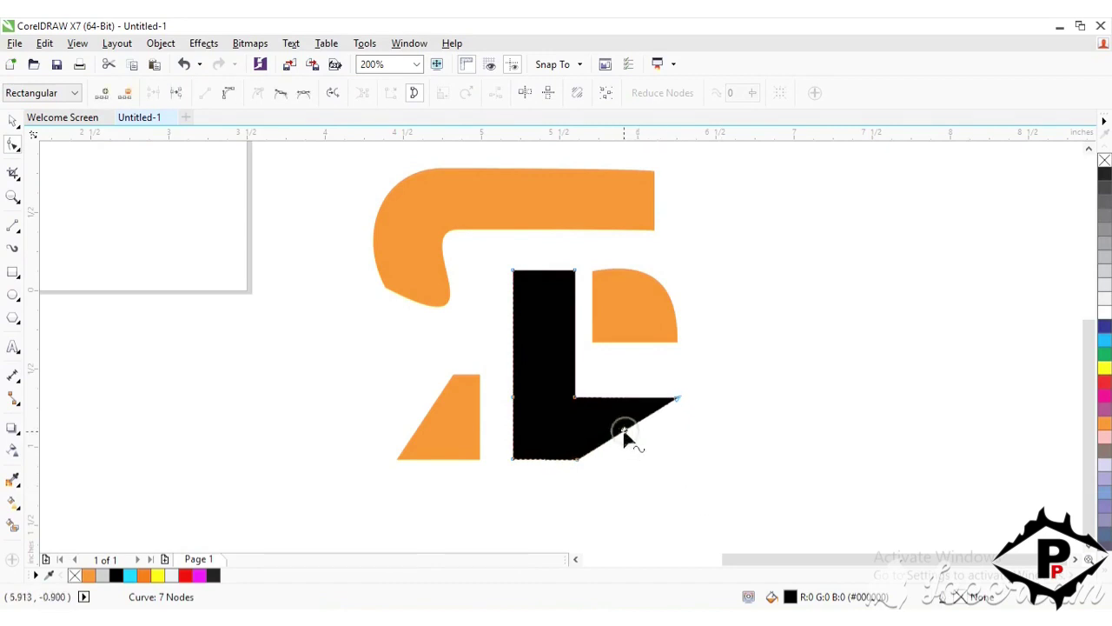
pyautogui.click(229, 93)
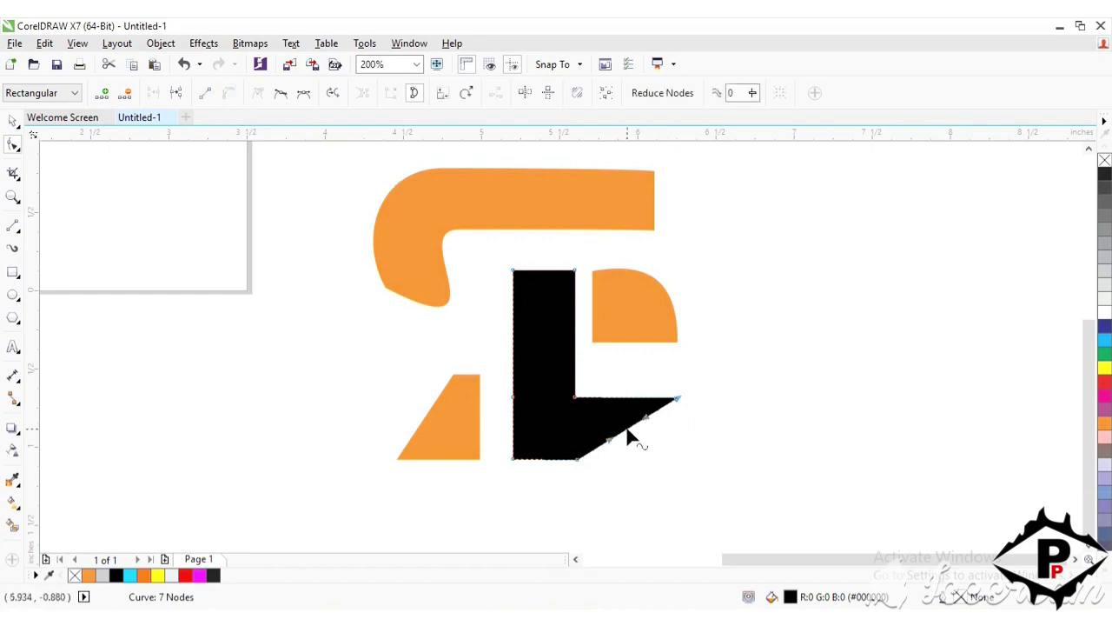
pyautogui.moveTo(627, 433); pyautogui.dragTo(651, 446)
pyautogui.click(781, 439)
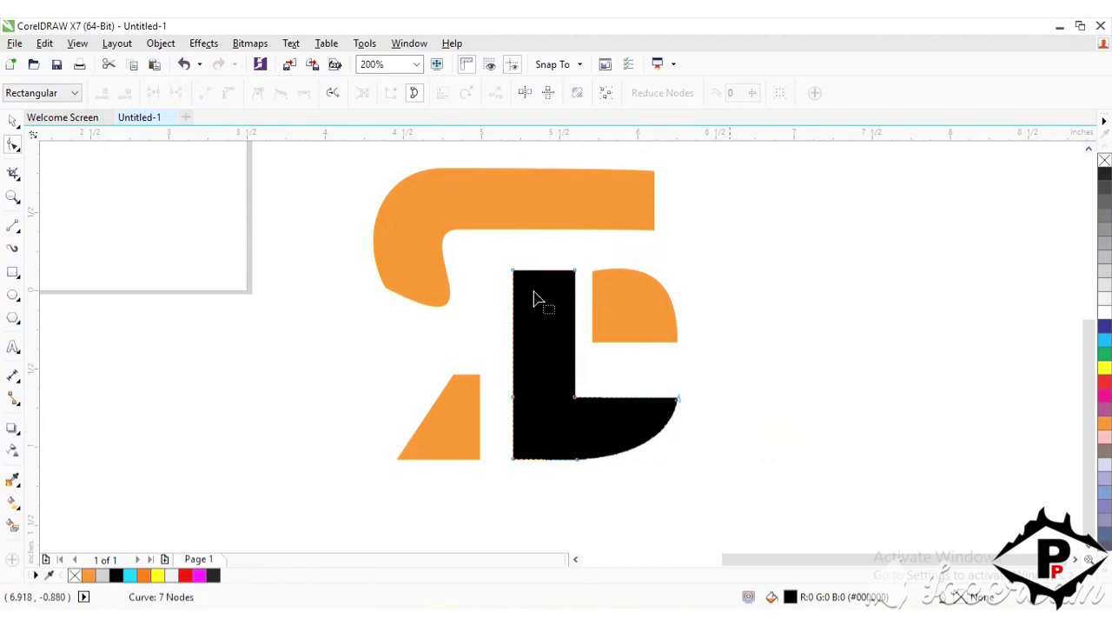